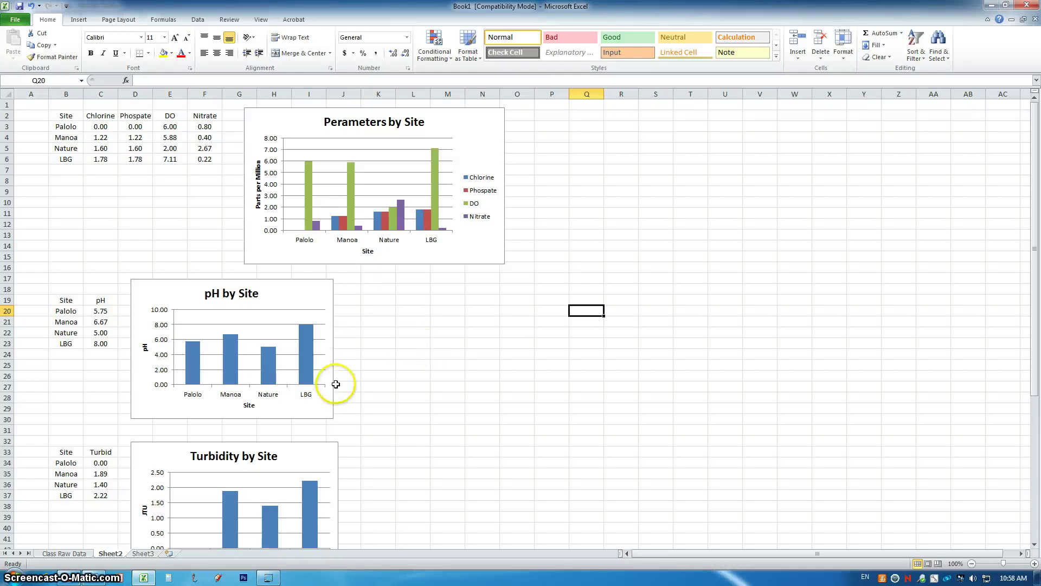
# Give the parameters table All Borders.
pyautogui.scroll(-3, 336, 386)
pyautogui.scroll(-1, 337, 386)
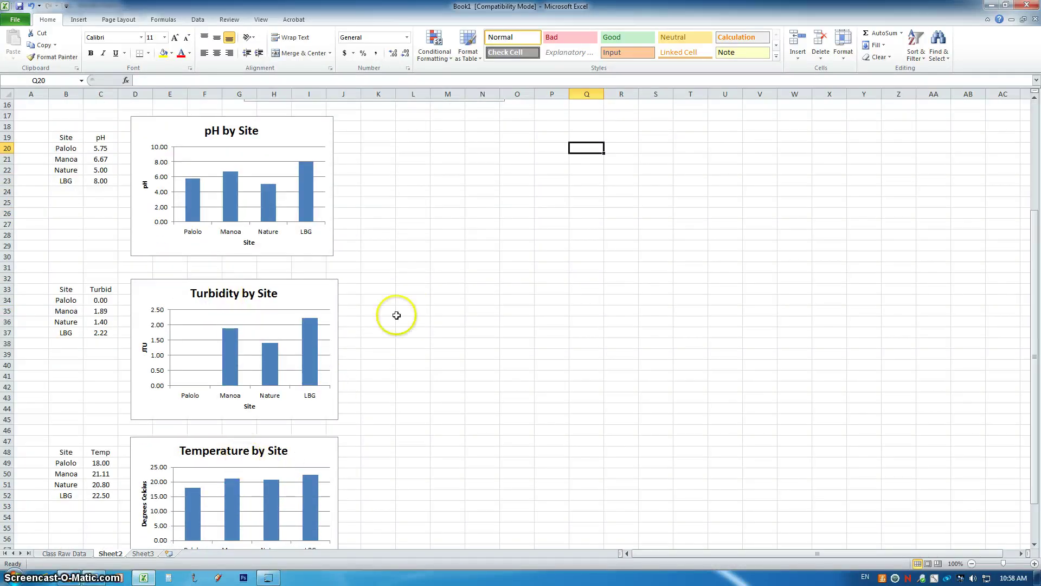
pyautogui.scroll(3, 398, 327)
pyautogui.scroll(2, 400, 278)
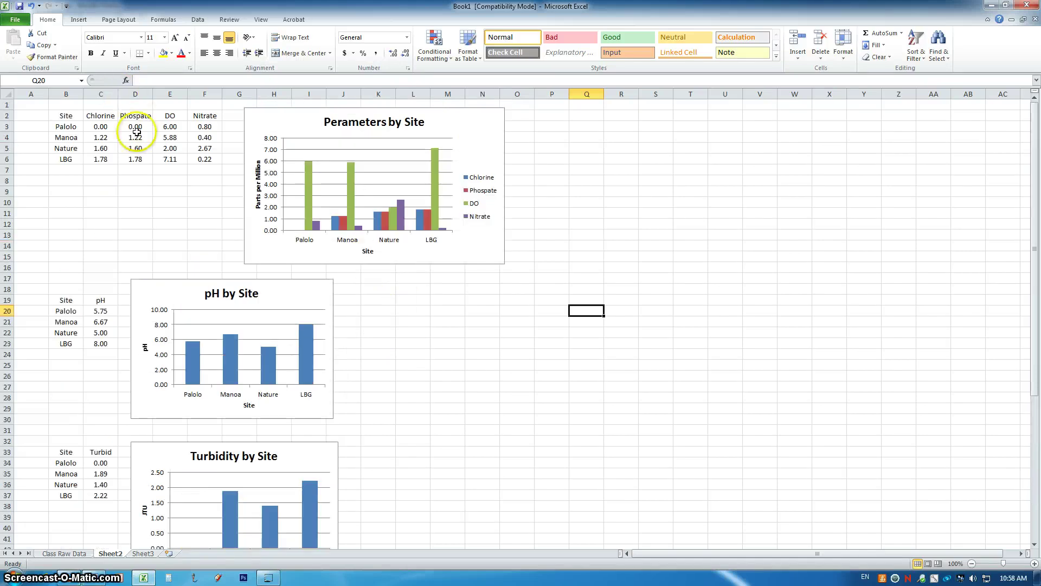
pyautogui.moveTo(68, 115); pyautogui.dragTo(202, 159)
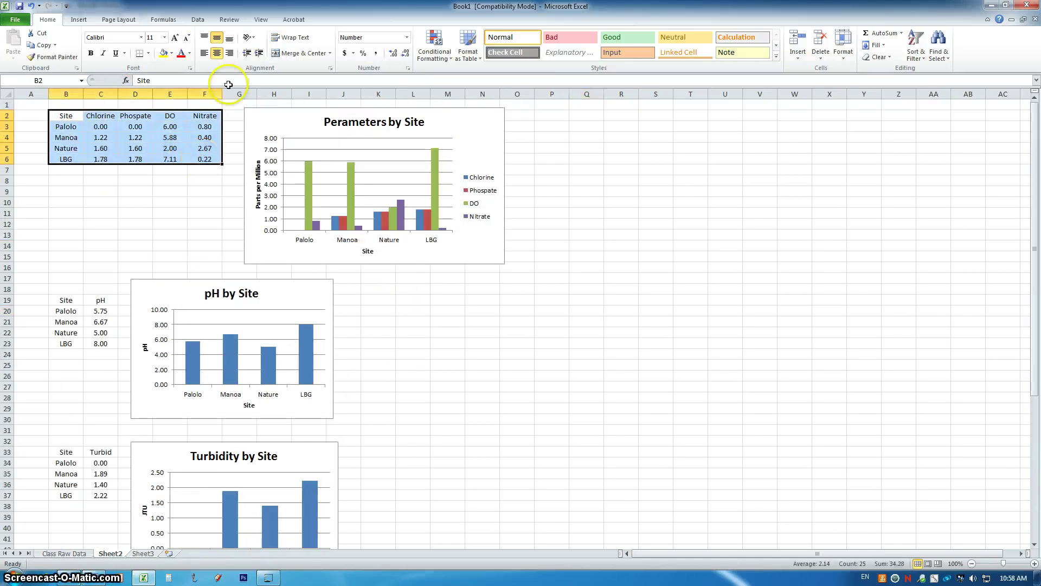
pyautogui.click(149, 55)
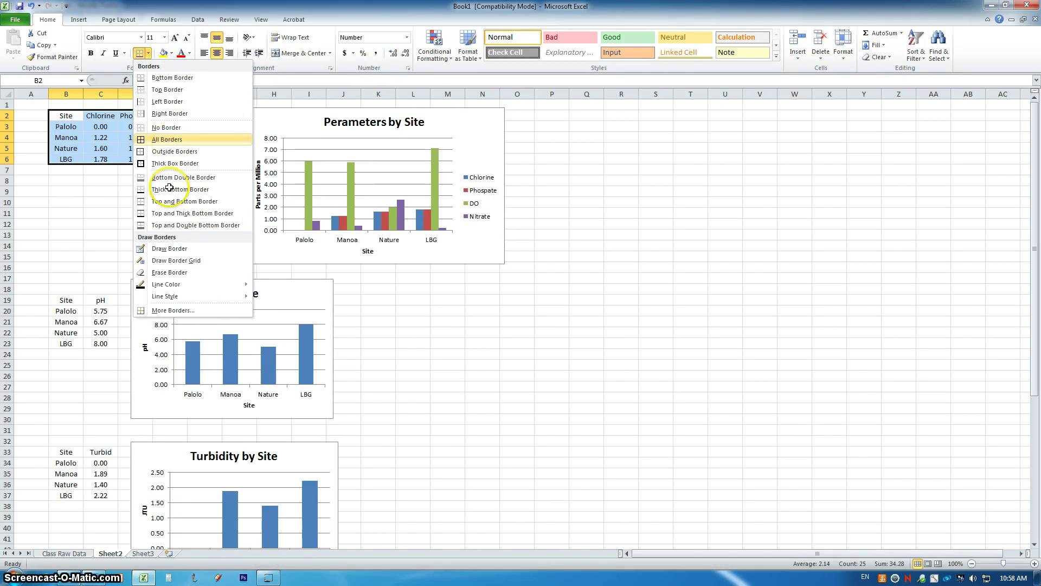
pyautogui.click(172, 145)
pyautogui.click(168, 190)
# Bold the parameters table's site names and header row.
pyautogui.moveTo(65, 115); pyautogui.dragTo(69, 157)
pyautogui.hotkey('ctrl', 'b')
pyautogui.moveTo(65, 116); pyautogui.dragTo(195, 116)
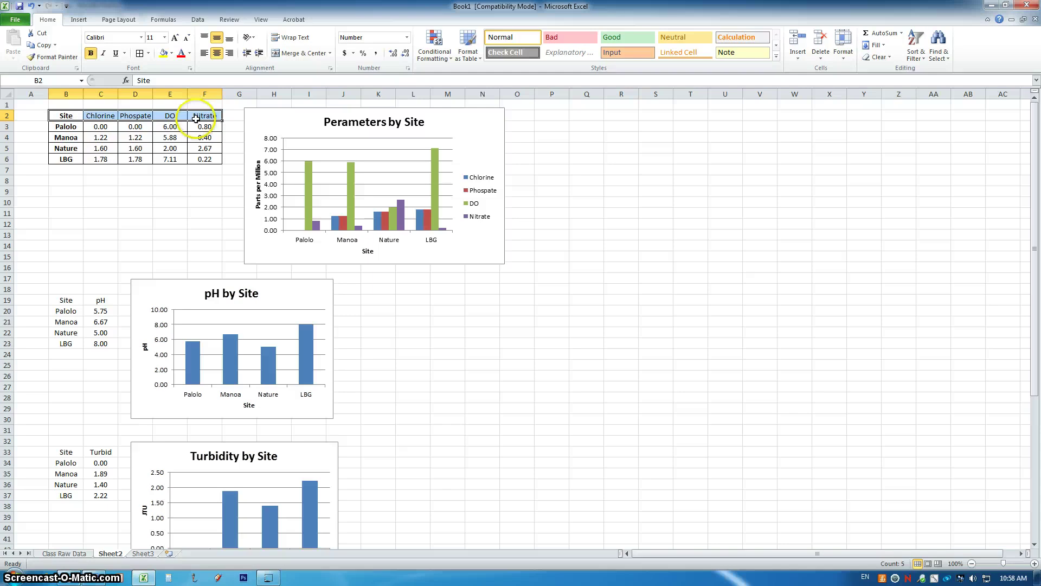
pyautogui.hotkey('ctrl', 'b')
pyautogui.hotkey('ctrl', 'b')
pyautogui.click(170, 202)
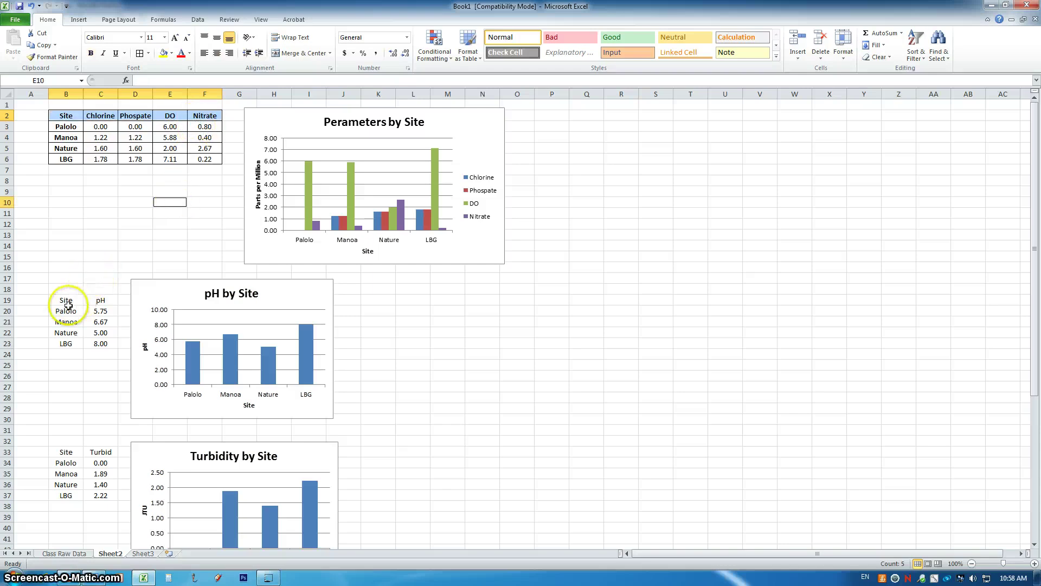
# Bold the pH table's site names and header, and give it All Borders.
pyautogui.moveTo(65, 302); pyautogui.dragTo(65, 343)
pyautogui.hotkey('ctrl', 'b')
pyautogui.click(97, 301)
pyautogui.press('Down')
pyautogui.press('Down')
pyautogui.press('Down')
pyautogui.moveTo(68, 300); pyautogui.dragTo(109, 348)
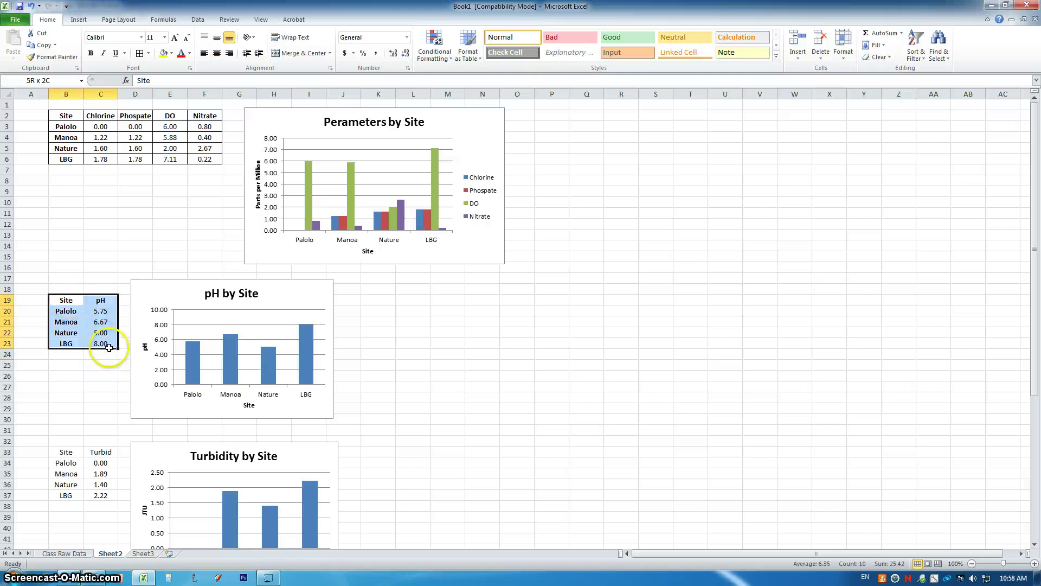
pyautogui.click(140, 53)
pyautogui.click(68, 386)
# Bold the Turbid table's site names and give the table All Borders.
pyautogui.moveTo(75, 452)
pyautogui.mouseDown()
pyautogui.moveTo(95, 452)
pyautogui.moveTo(66, 495)
pyautogui.mouseUp()
pyautogui.click(73, 506)
pyautogui.hotkey('ctrl', 'b')
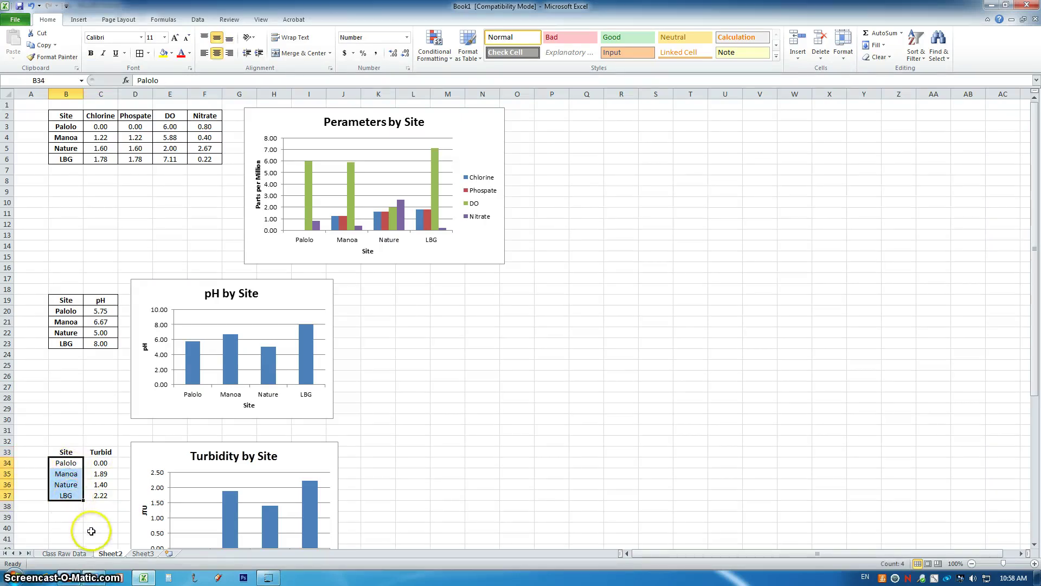
pyautogui.click(95, 527)
pyautogui.moveTo(69, 456); pyautogui.dragTo(97, 493)
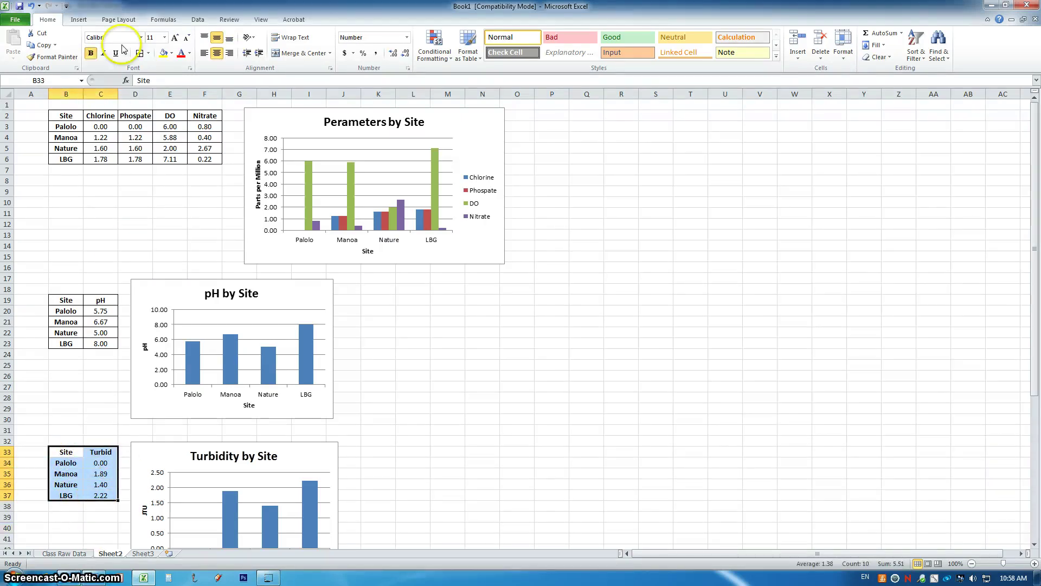
pyautogui.click(139, 54)
pyautogui.click(543, 440)
# Give the Temp table All Borders and bold its site names.
pyautogui.scroll(-3, 537, 414)
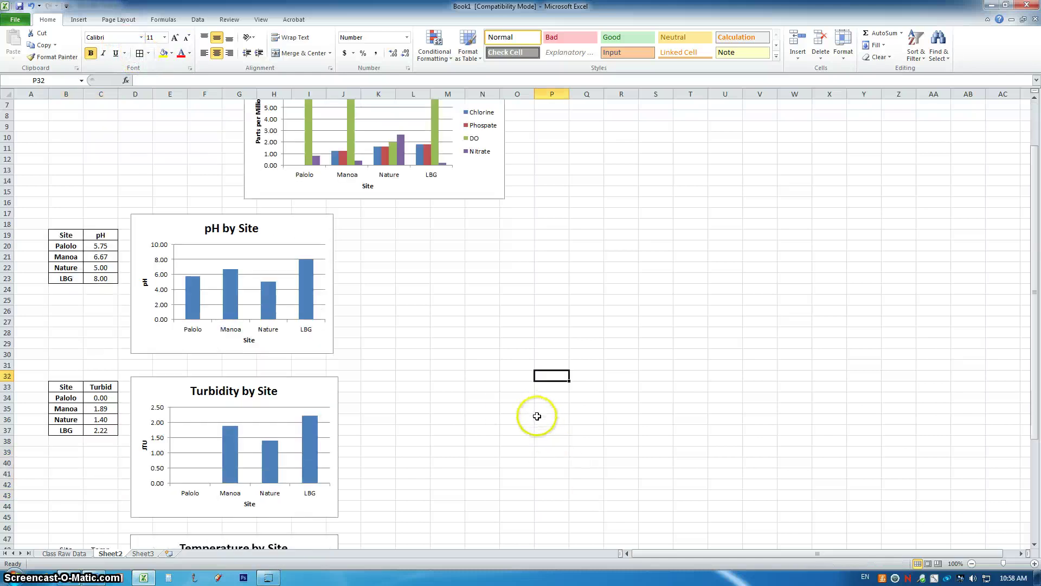
pyautogui.scroll(2, 535, 416)
pyautogui.scroll(-2, 533, 416)
pyautogui.scroll(-4, 466, 419)
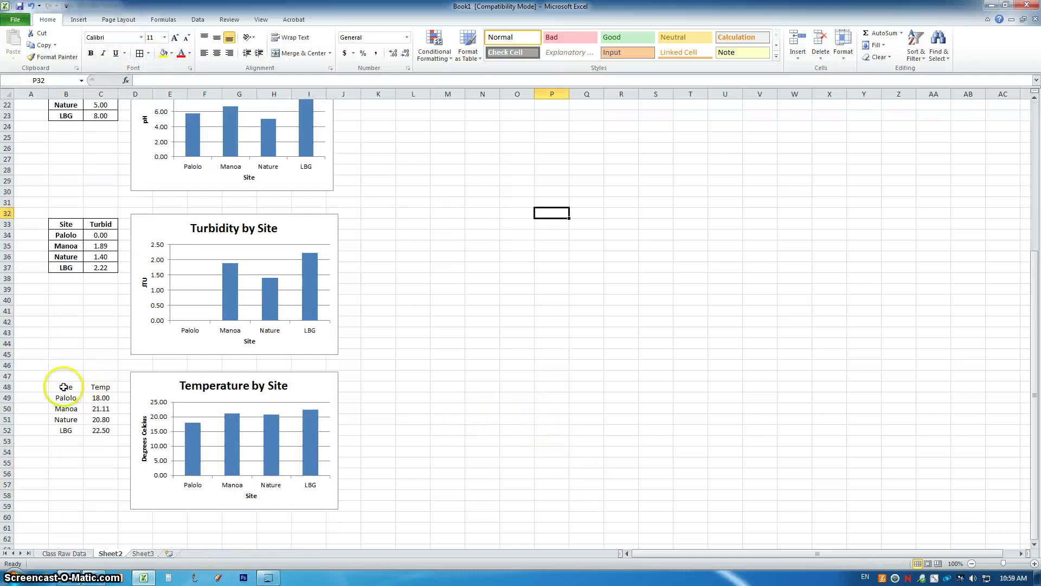
pyautogui.moveTo(60, 386); pyautogui.dragTo(96, 429)
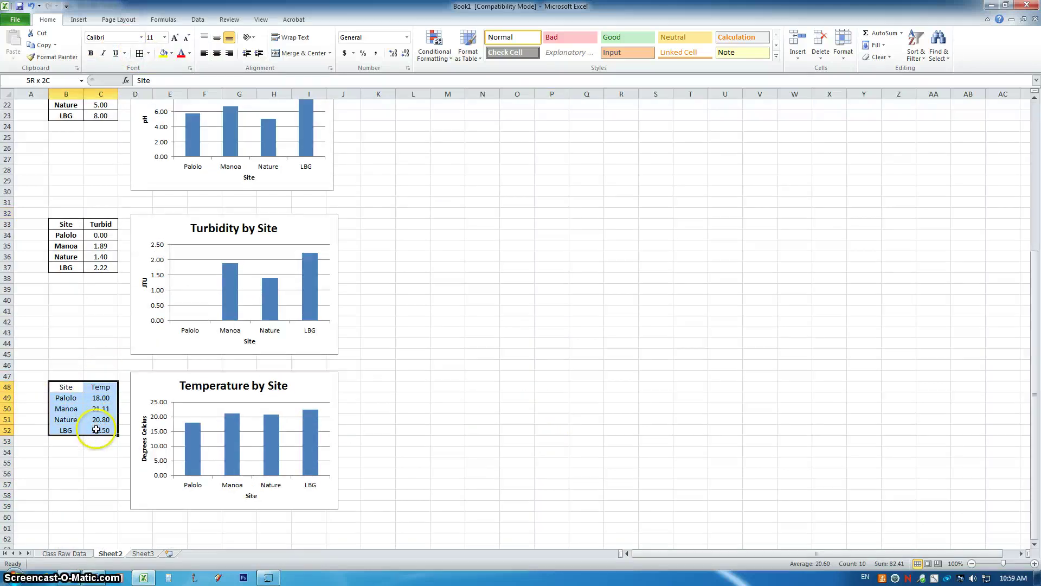
pyautogui.click(139, 53)
pyautogui.moveTo(68, 387); pyautogui.dragTo(90, 388)
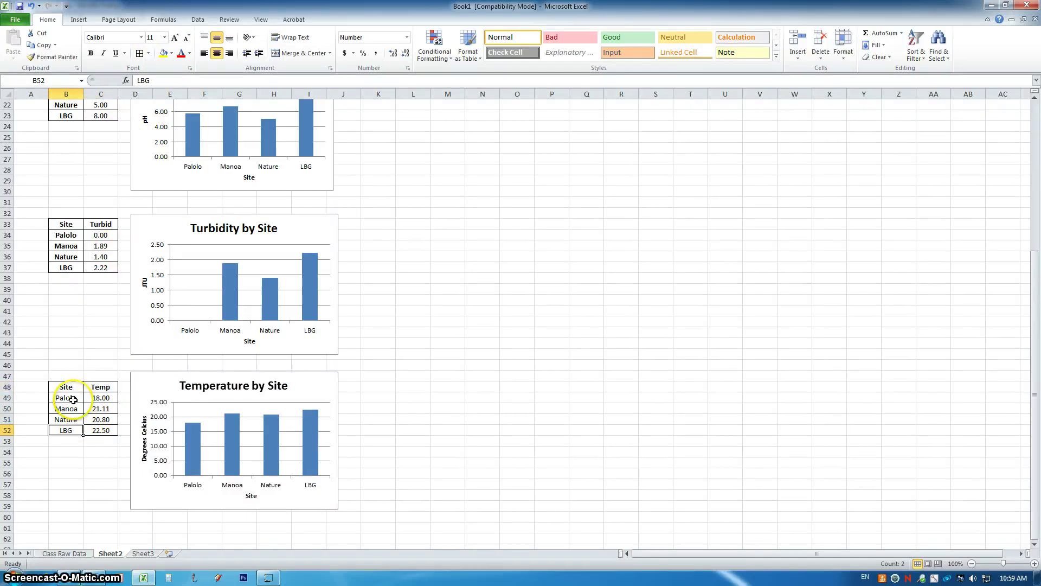
pyautogui.moveTo(66, 397); pyautogui.dragTo(65, 430)
pyautogui.hotkey('ctrl', 'b')
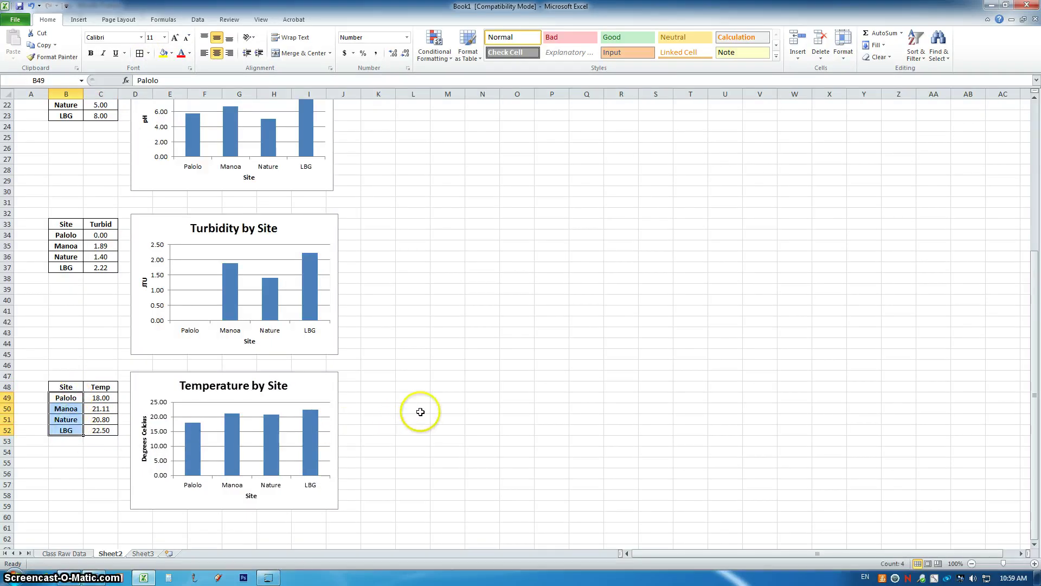
pyautogui.click(418, 410)
pyautogui.scroll(7, 412, 401)
pyautogui.click(474, 377)
# Colour the Turbidity by Site chart bars red using Shape Fill.
pyautogui.scroll(-5, 242, 376)
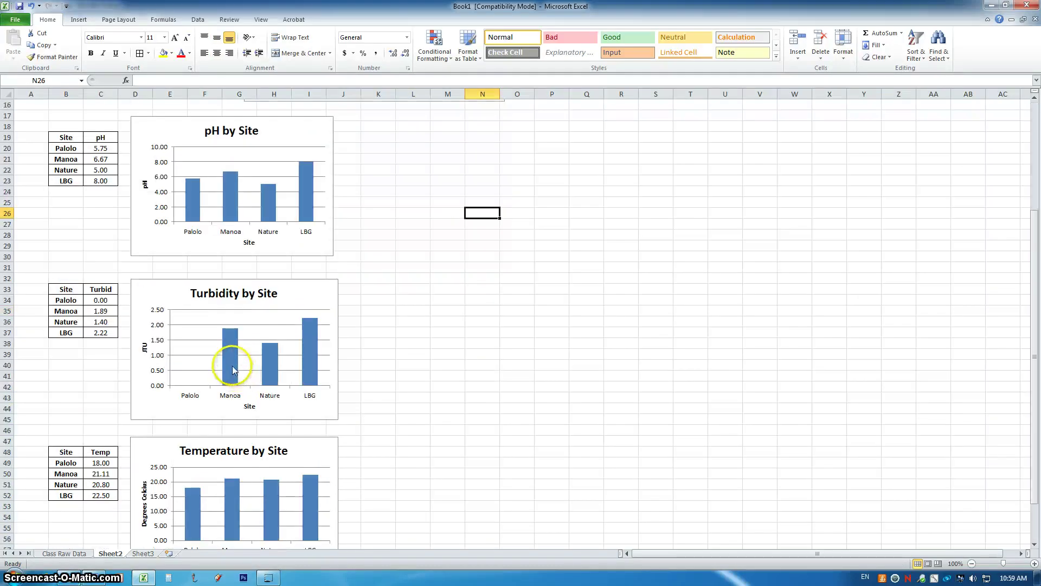
pyautogui.moveTo(65, 289); pyautogui.dragTo(96, 291)
pyautogui.rightClick(228, 353)
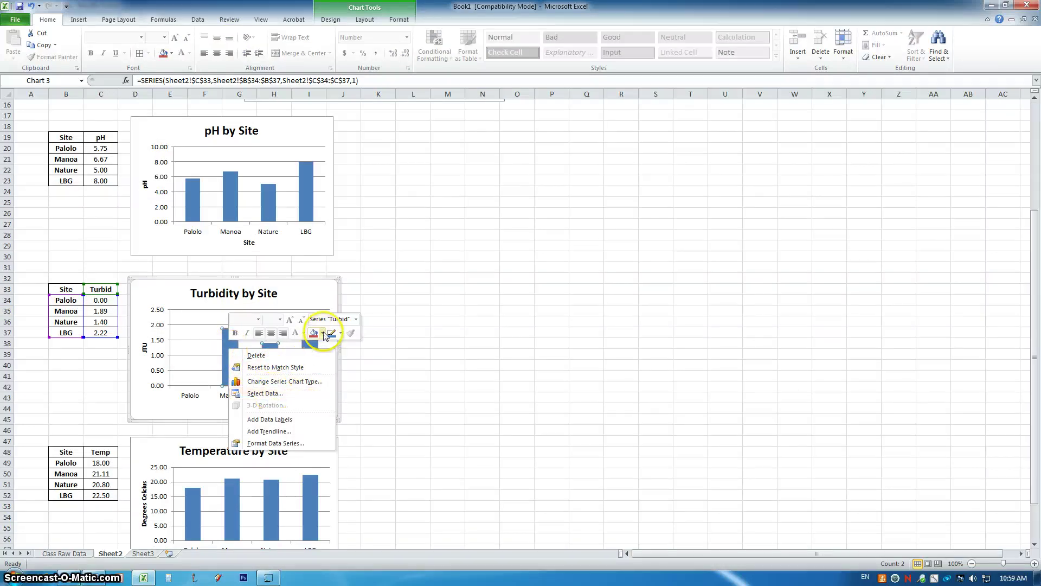
pyautogui.click(322, 333)
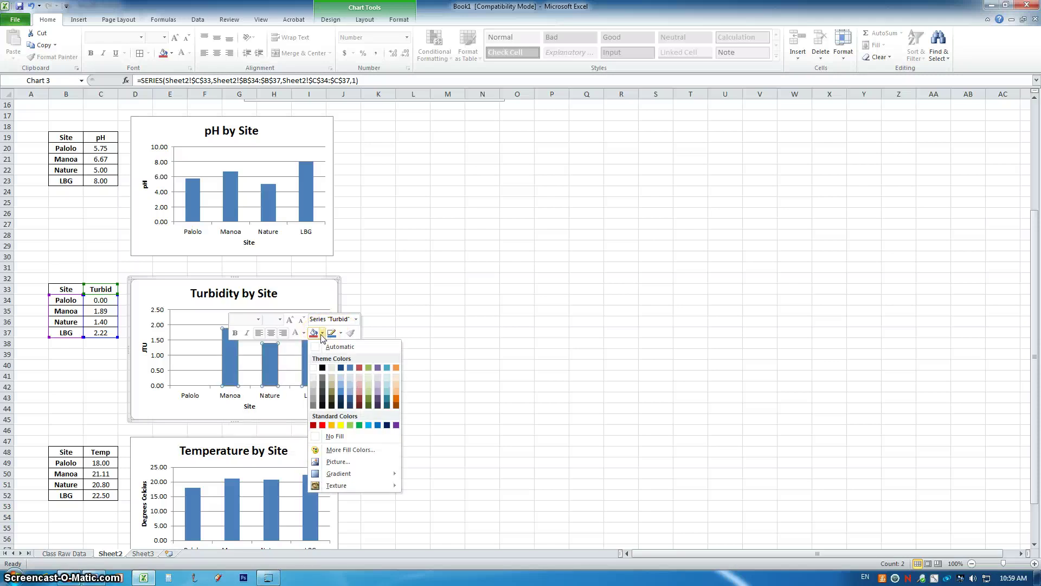
pyautogui.click(313, 334)
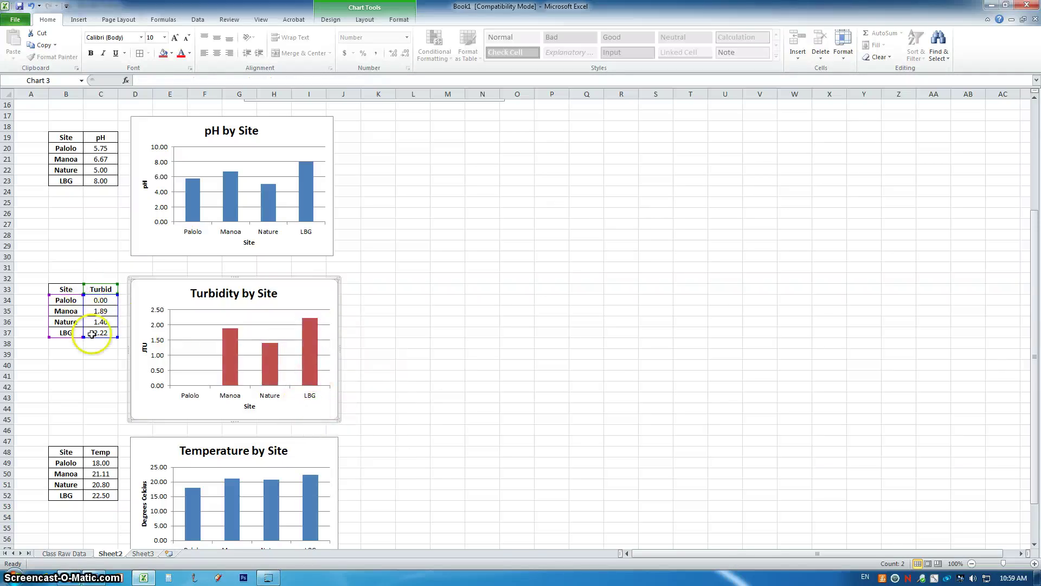
# Fill the Turbid table's header cells B33:C33 dark red.
pyautogui.moveTo(66, 290); pyautogui.dragTo(92, 289)
pyautogui.rightClick(92, 288)
pyautogui.moveTo(117, 409)
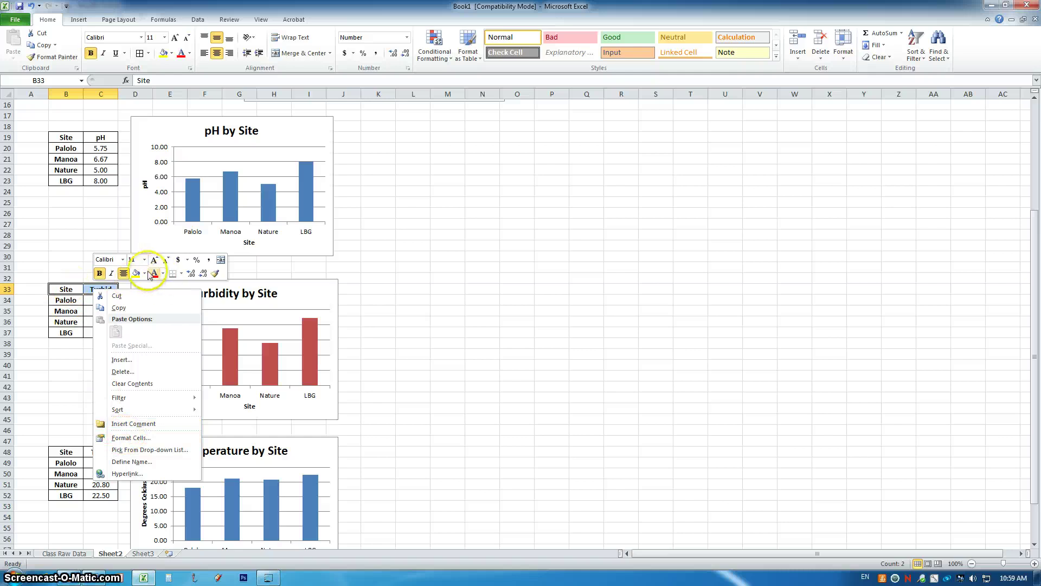
pyautogui.click(144, 275)
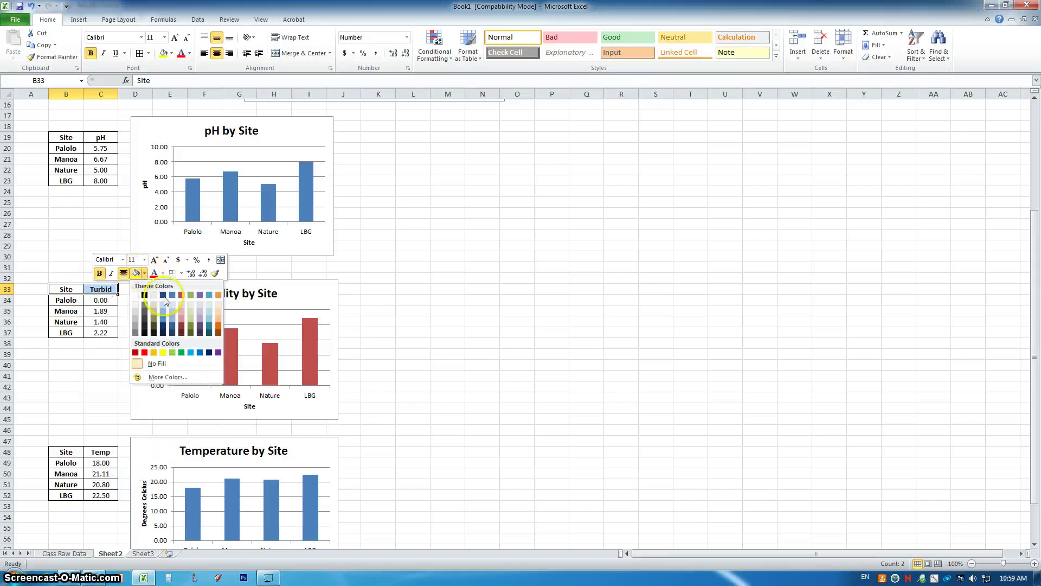
pyautogui.click(182, 325)
pyautogui.click(193, 394)
pyautogui.scroll(-4, 179, 420)
pyautogui.click(178, 420)
# Colour the Temperature by Site chart bars olive green.
pyautogui.rightClick(191, 392)
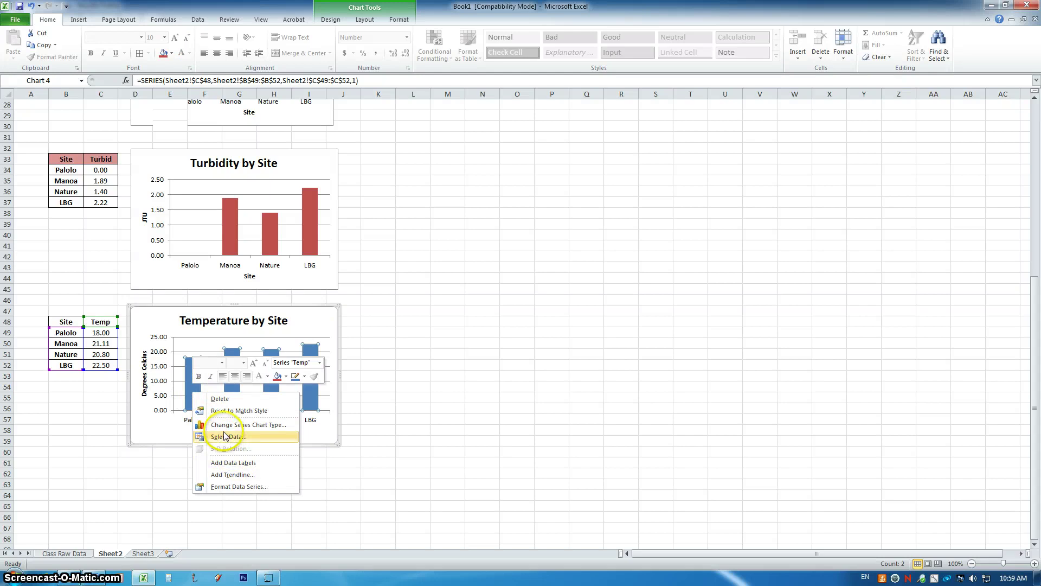
pyautogui.click(285, 378)
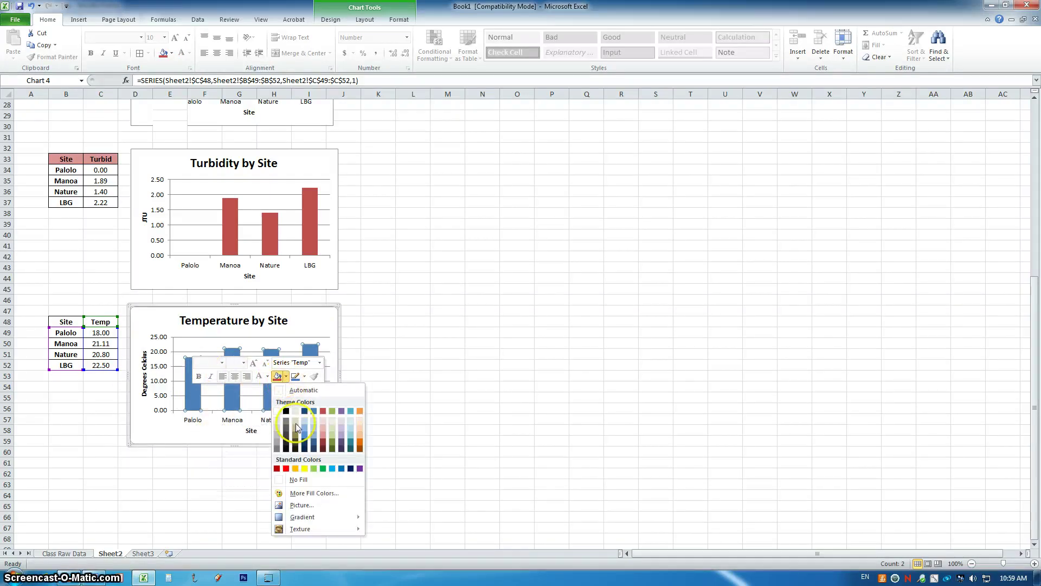
pyautogui.click(332, 442)
# Fill the Temp table's header cells B48:C48 olive green.
pyautogui.click(74, 323)
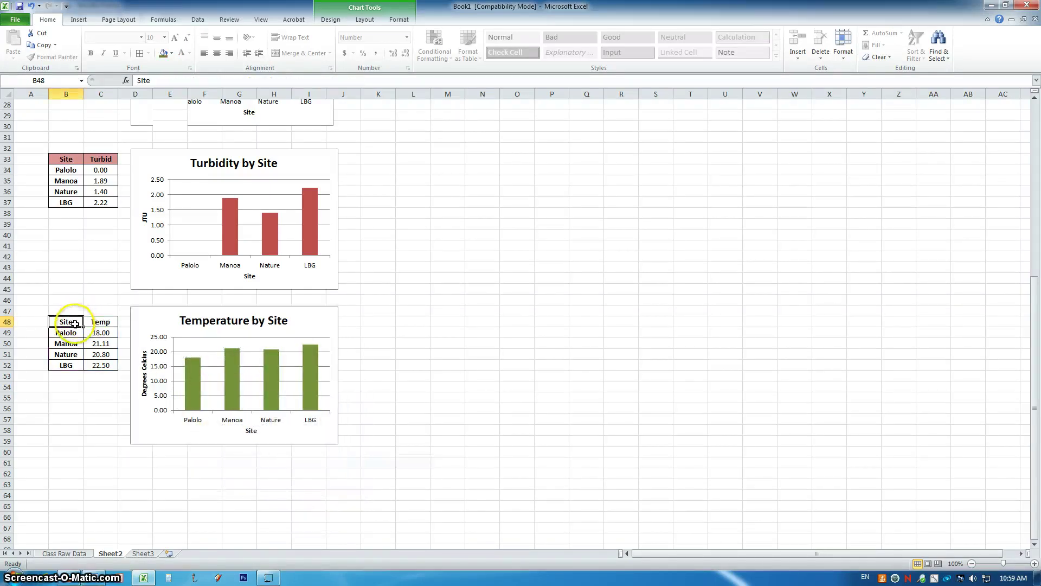
pyautogui.moveTo(73, 323); pyautogui.dragTo(101, 323)
pyautogui.rightClick(101, 323)
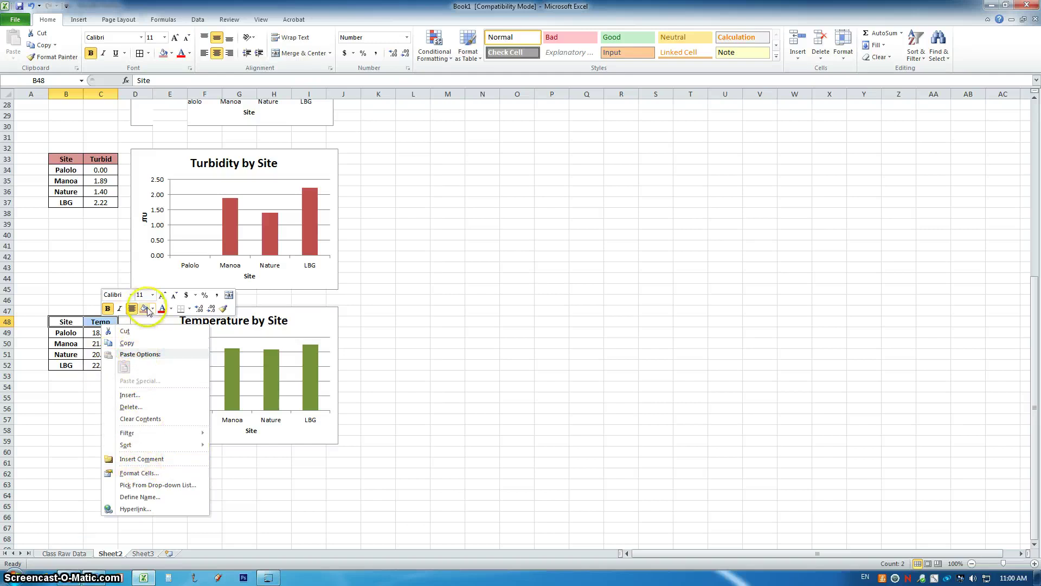
pyautogui.click(152, 309)
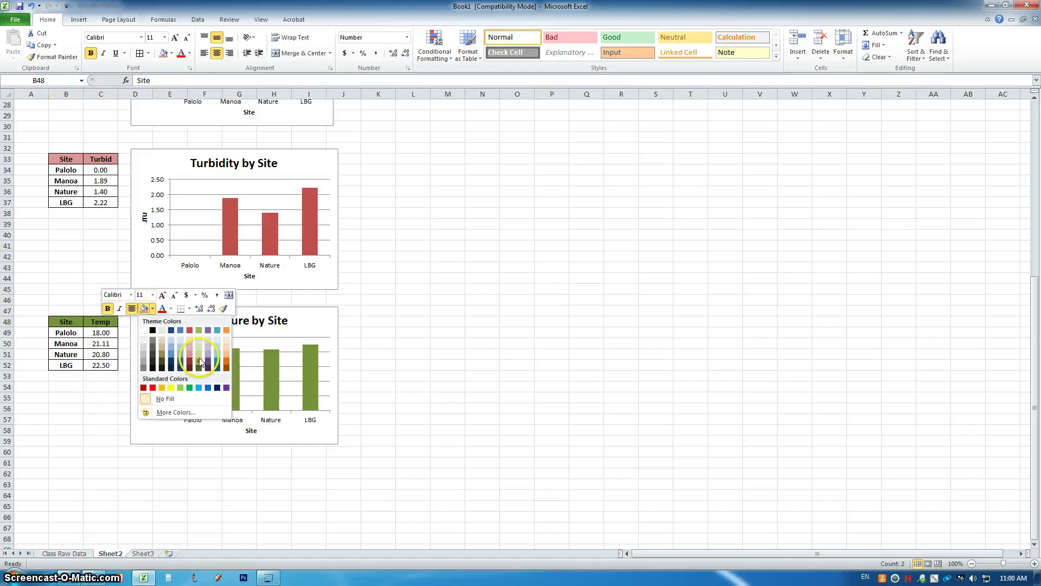
pyautogui.click(199, 357)
pyautogui.click(420, 354)
pyautogui.scroll(2, 440, 477)
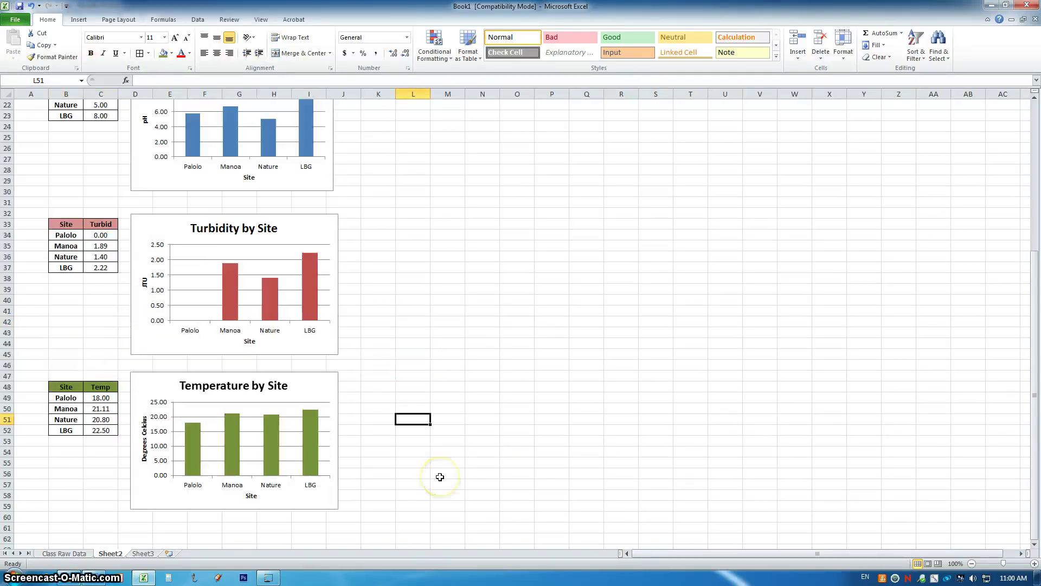
pyautogui.scroll(2, 440, 477)
pyautogui.scroll(5, 440, 477)
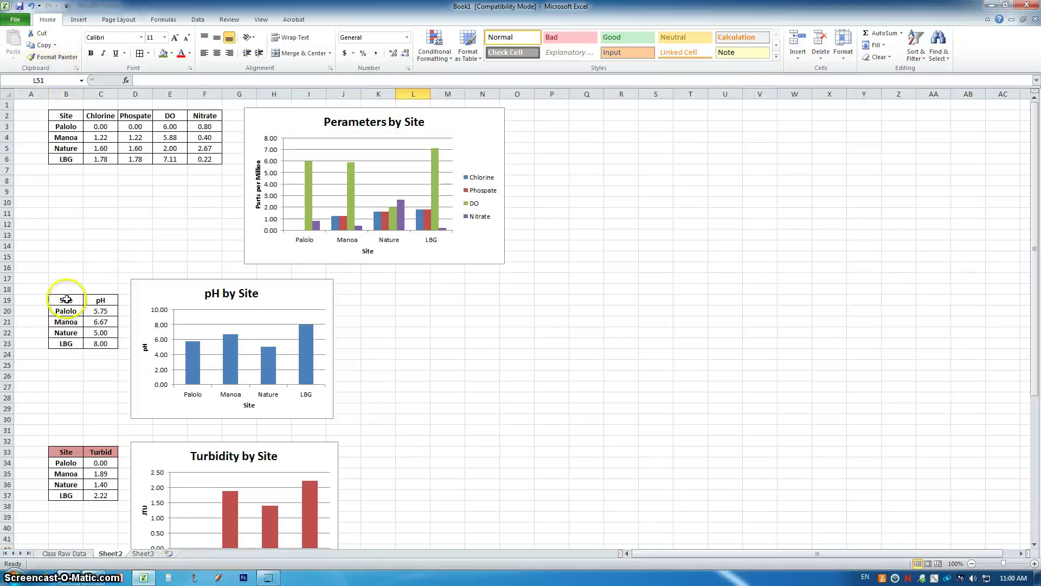
# Fill the pH table's header cells B19:C19 blue.
pyautogui.moveTo(66, 298); pyautogui.dragTo(100, 300)
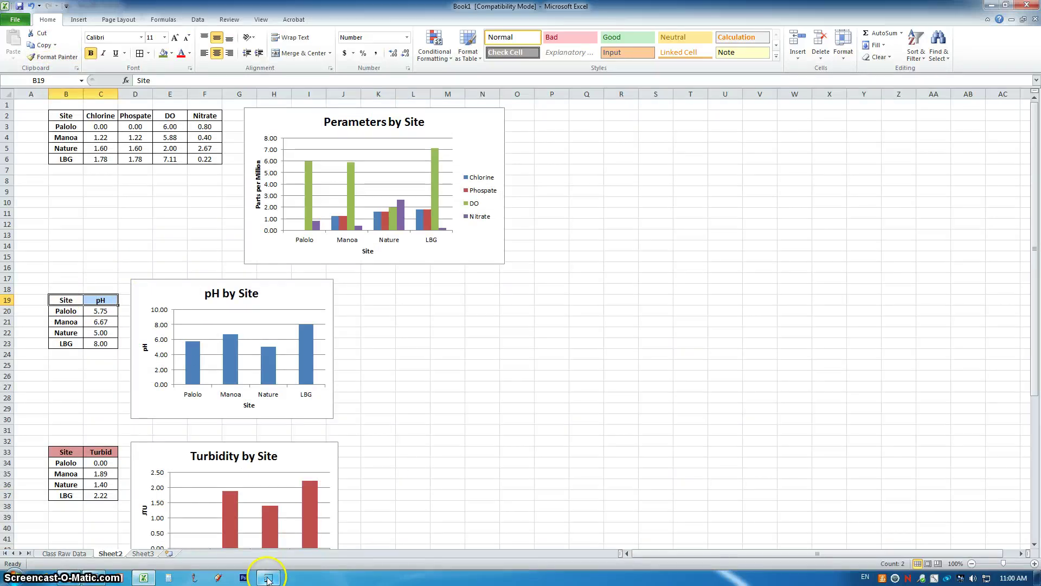
pyautogui.click(58, 301)
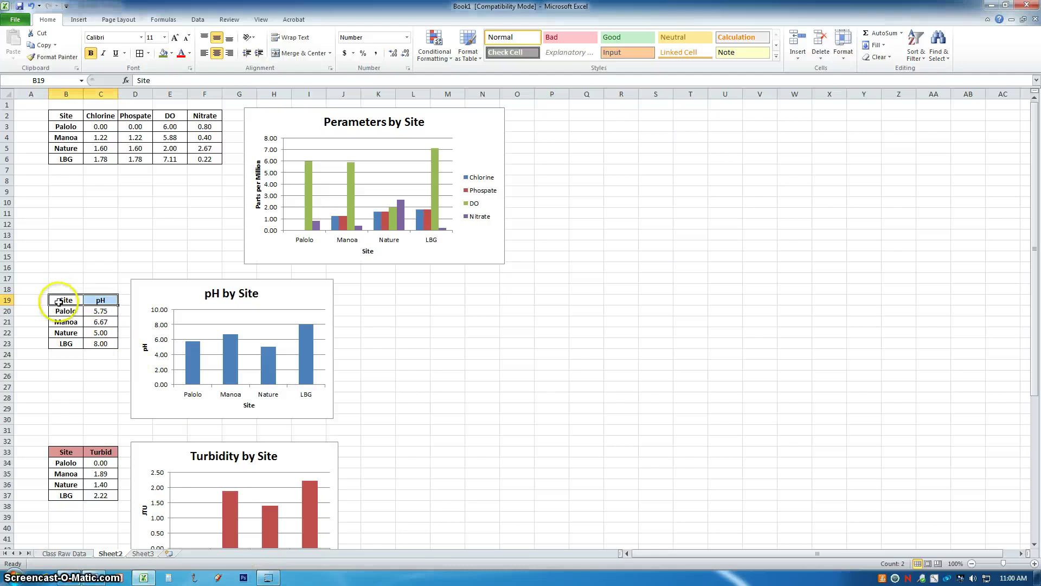
pyautogui.rightClick(98, 300)
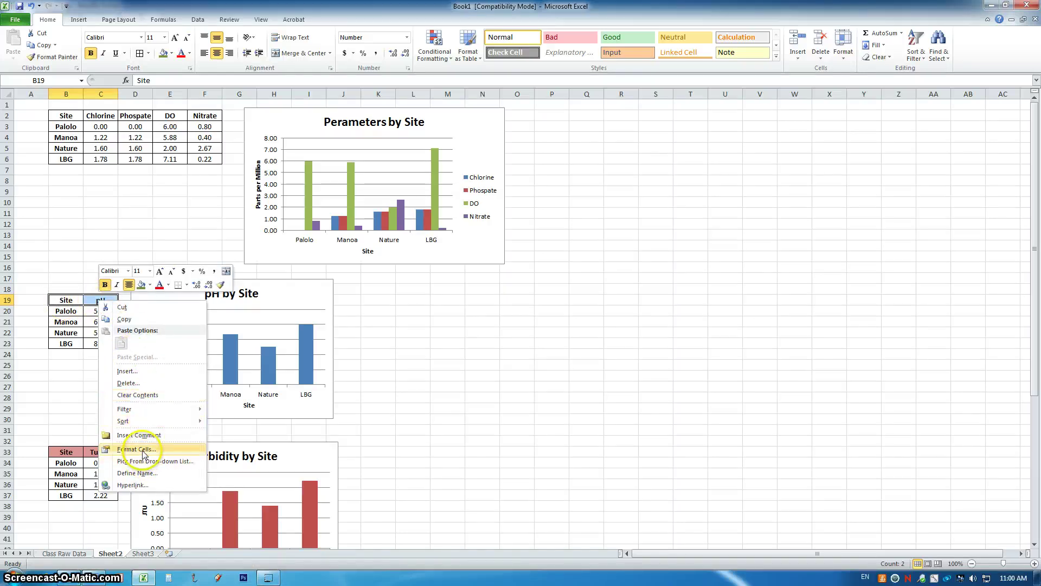
pyautogui.click(149, 284)
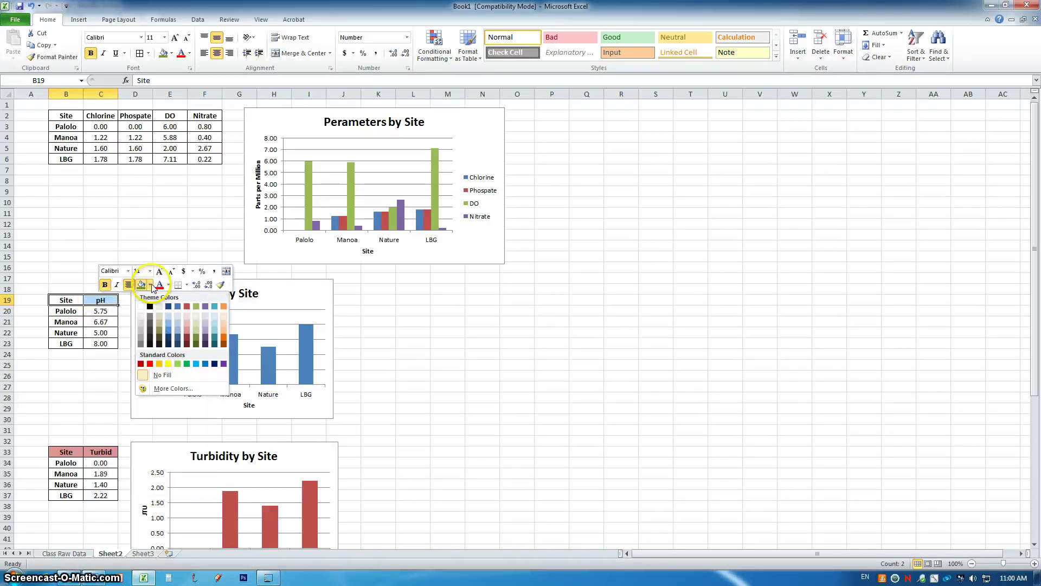
pyautogui.click(168, 332)
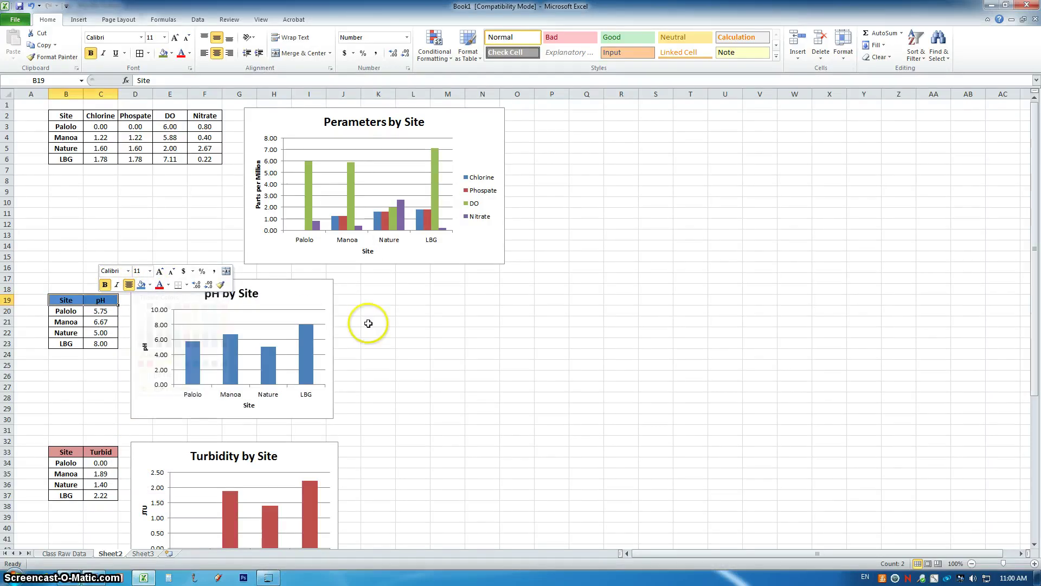
# Fill the parameters table header B2:F2 light green.
pyautogui.click(365, 320)
pyautogui.moveTo(65, 116); pyautogui.dragTo(198, 119)
pyautogui.rightClick(198, 120)
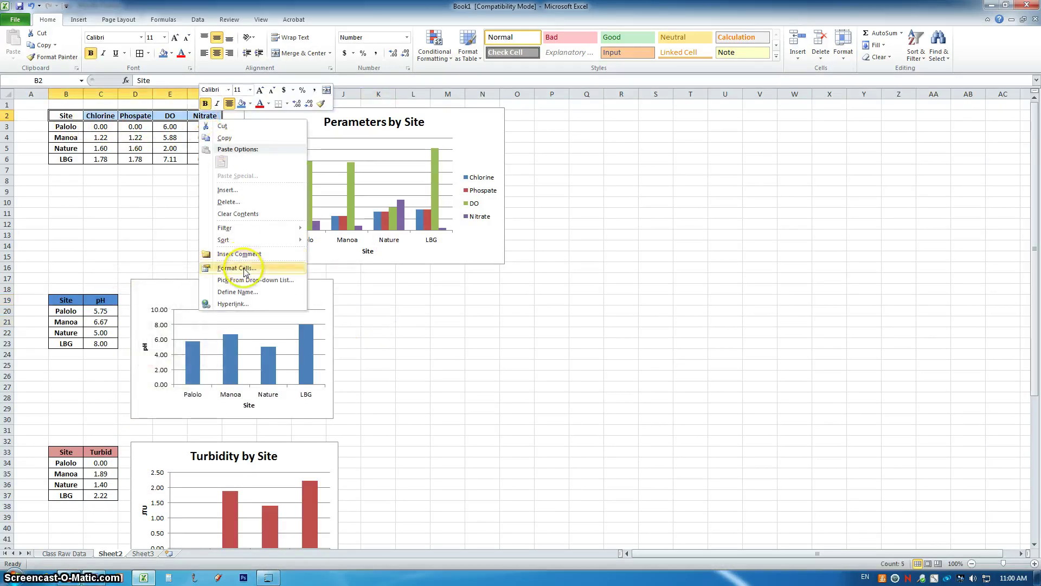
pyautogui.click(251, 105)
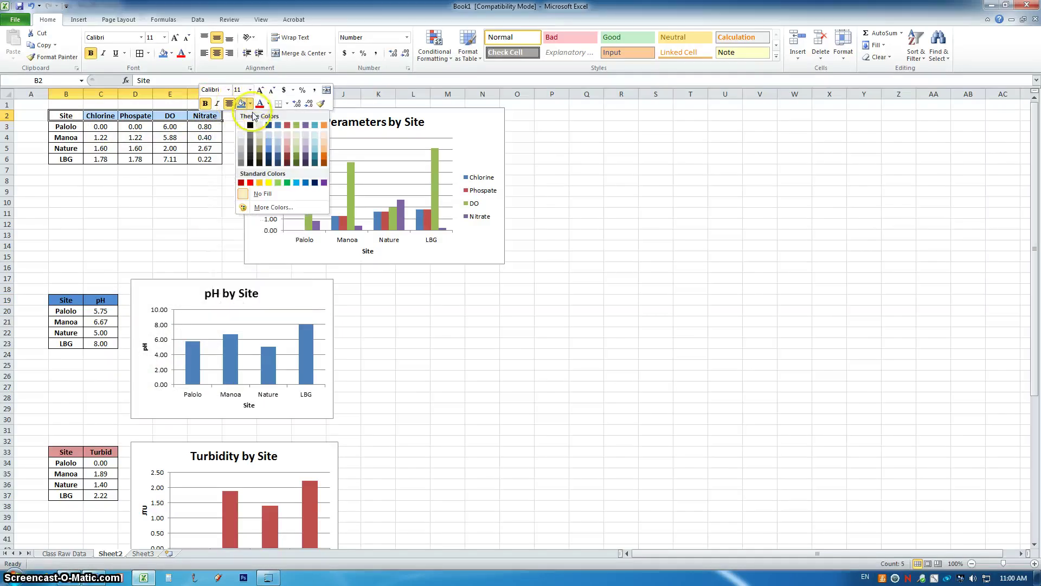
pyautogui.click(296, 151)
pyautogui.click(404, 301)
pyautogui.scroll(-5, 408, 347)
pyautogui.scroll(-3, 408, 357)
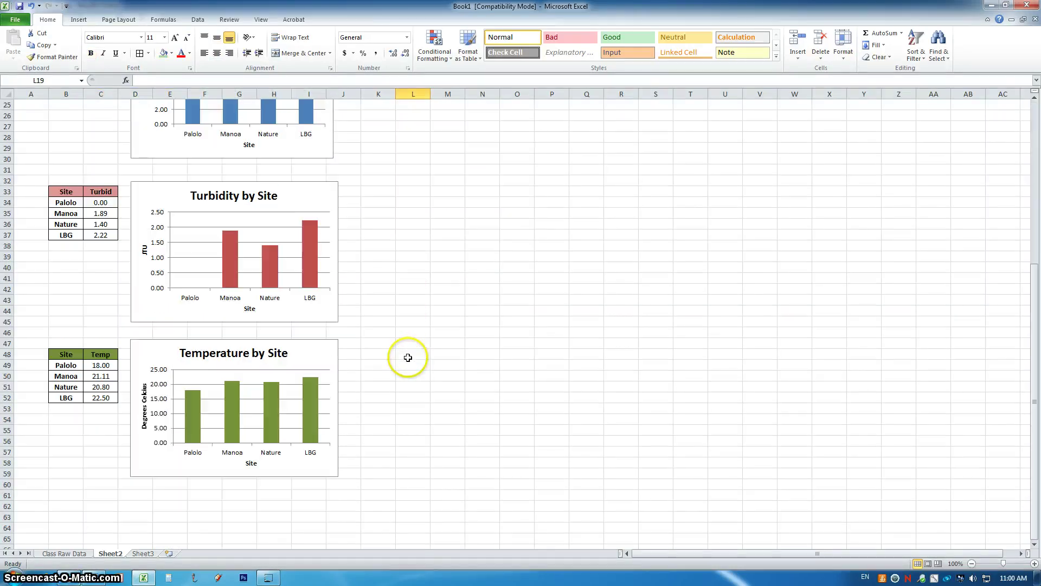
pyautogui.scroll(3, 409, 357)
pyautogui.scroll(5, 409, 357)
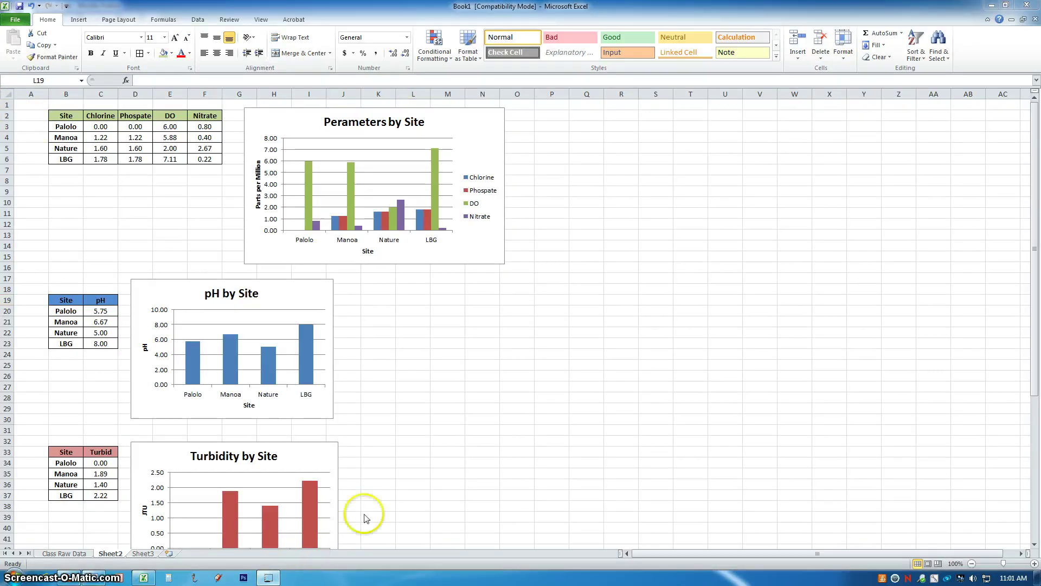
# Insert a tall new top row and enter 'Earth Day Data Analysis' in A1.
pyautogui.click(269, 580)
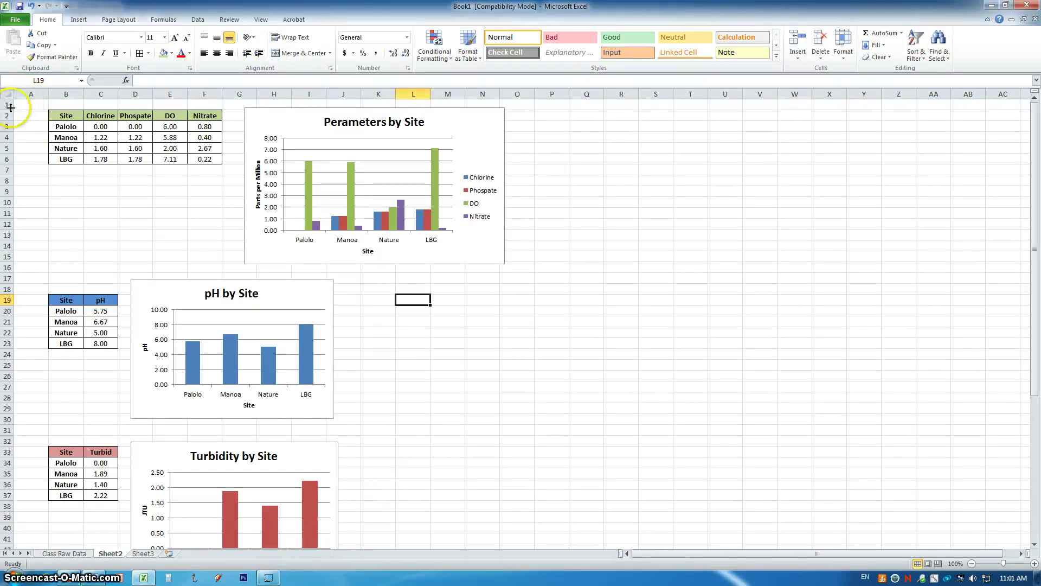
pyautogui.click(8, 106)
pyautogui.rightClick(8, 105)
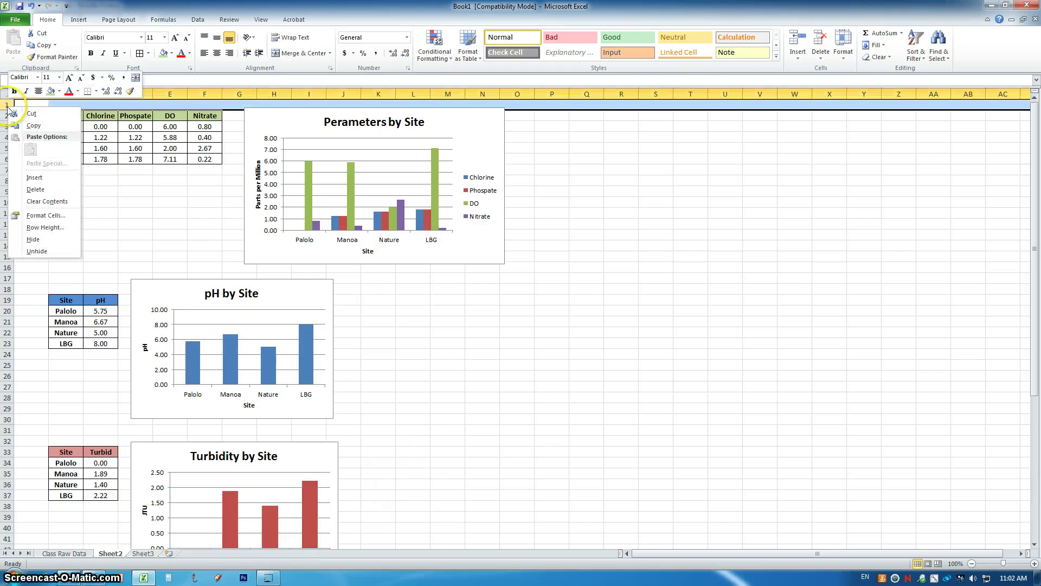
pyautogui.click(34, 177)
pyautogui.moveTo(10, 153); pyautogui.dragTo(10, 168)
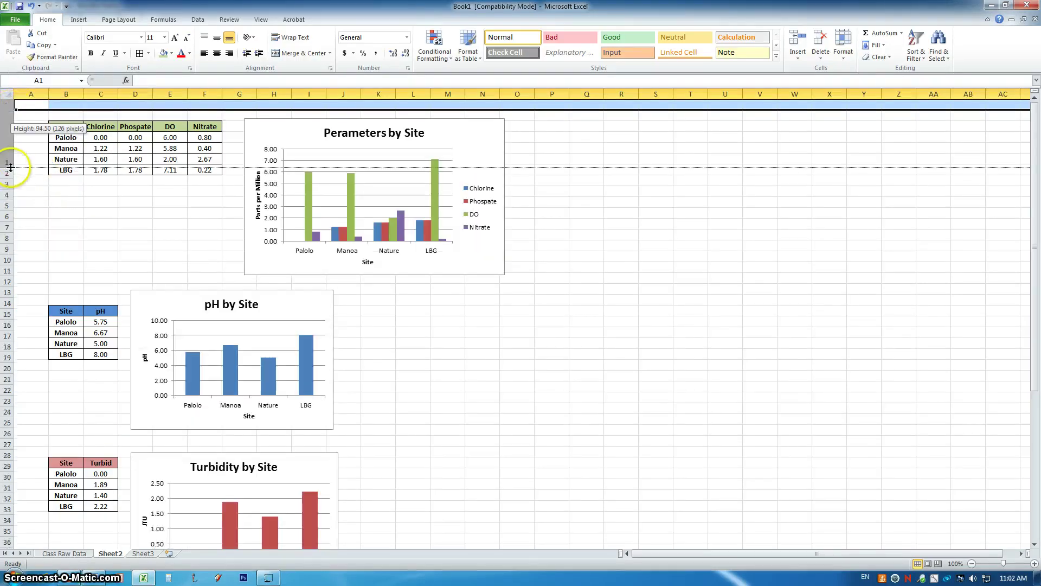
pyautogui.click(304, 263)
pyautogui.click(32, 130)
pyautogui.write('Earth Day Data Analysis')
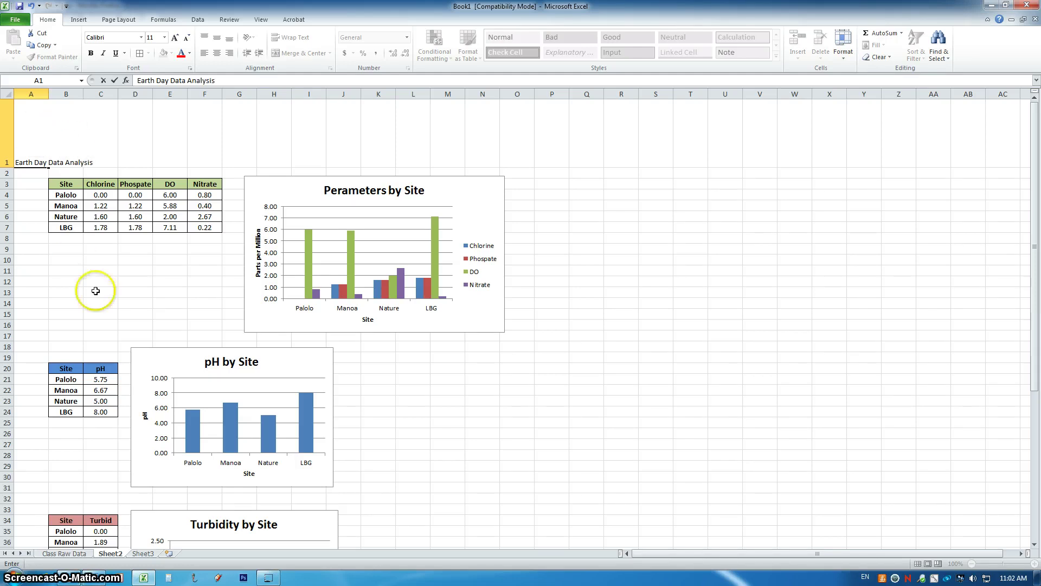
pyautogui.click(98, 302)
# Merge and centre the title across A1:M1.
pyautogui.moveTo(76, 133); pyautogui.dragTo(450, 135)
pyautogui.click(297, 55)
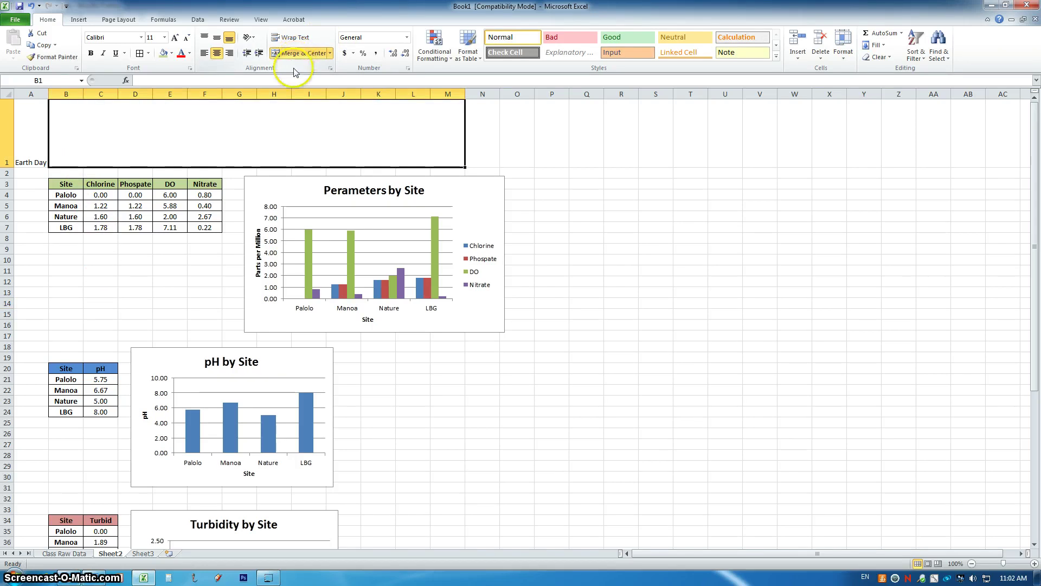
pyautogui.moveTo(24, 144); pyautogui.dragTo(336, 141)
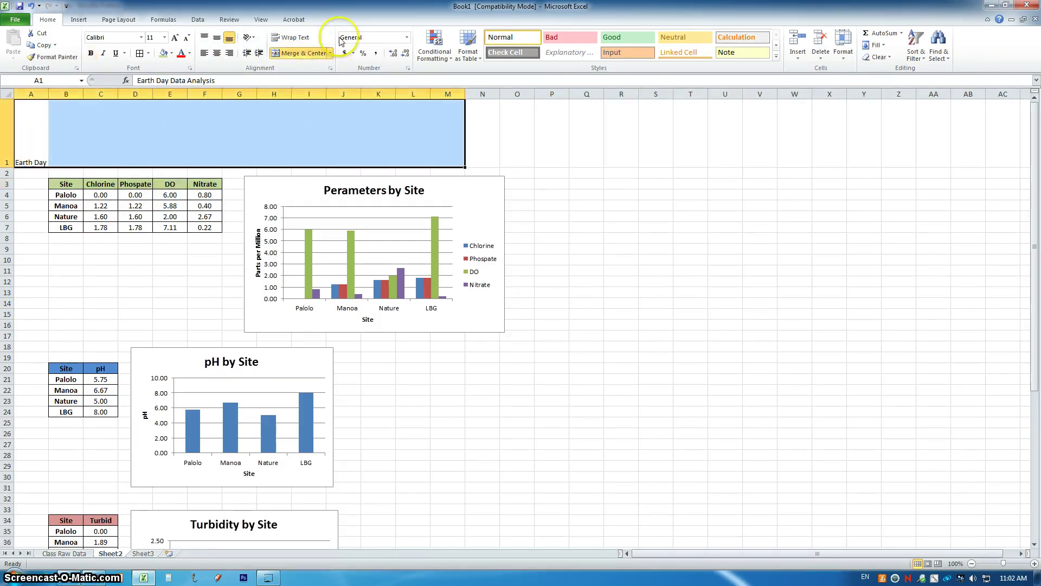
pyautogui.click(299, 53)
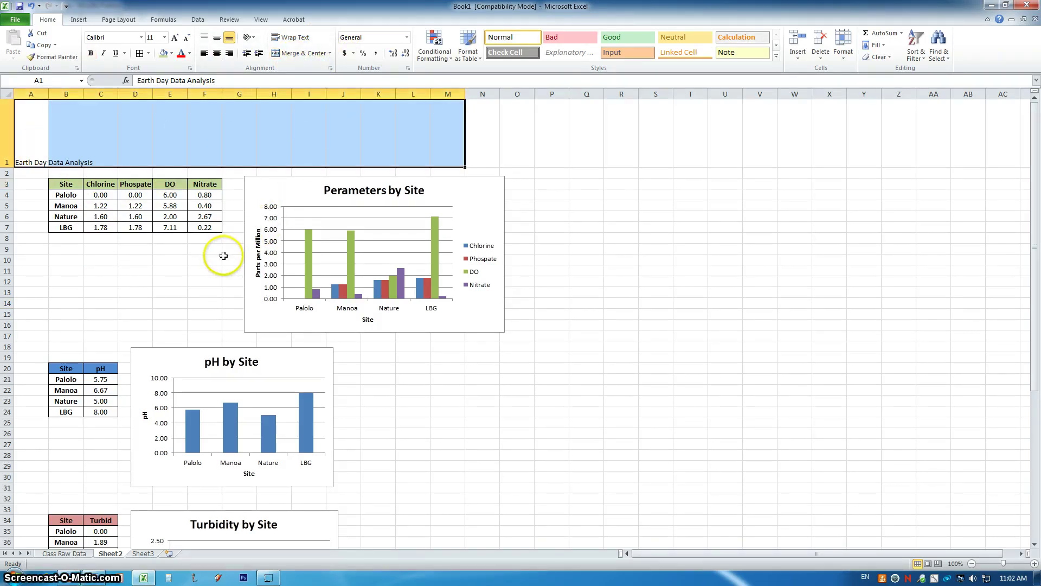
pyautogui.click(238, 131)
pyautogui.moveTo(30, 135); pyautogui.dragTo(430, 137)
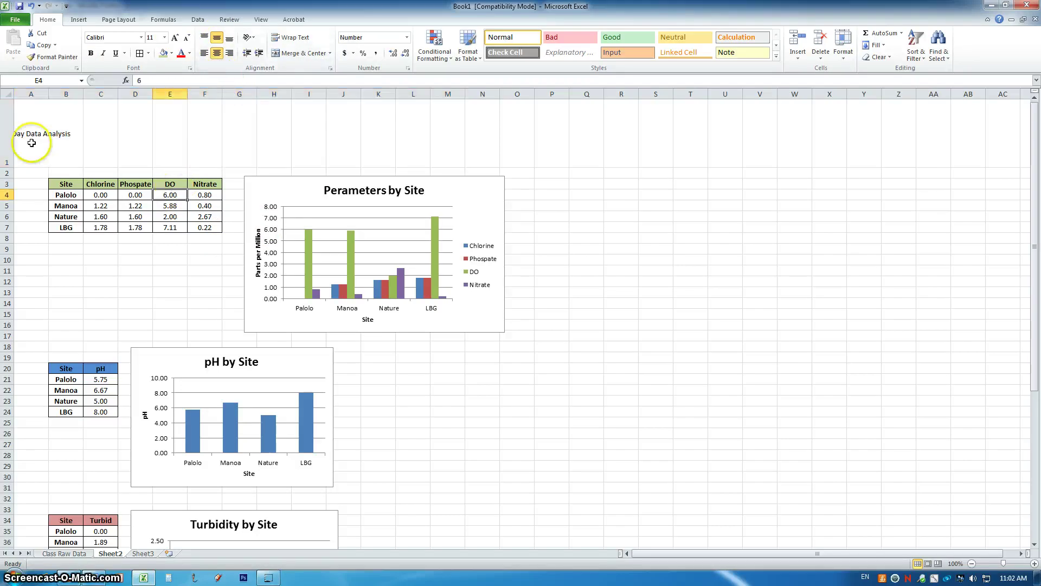
pyautogui.click(302, 53)
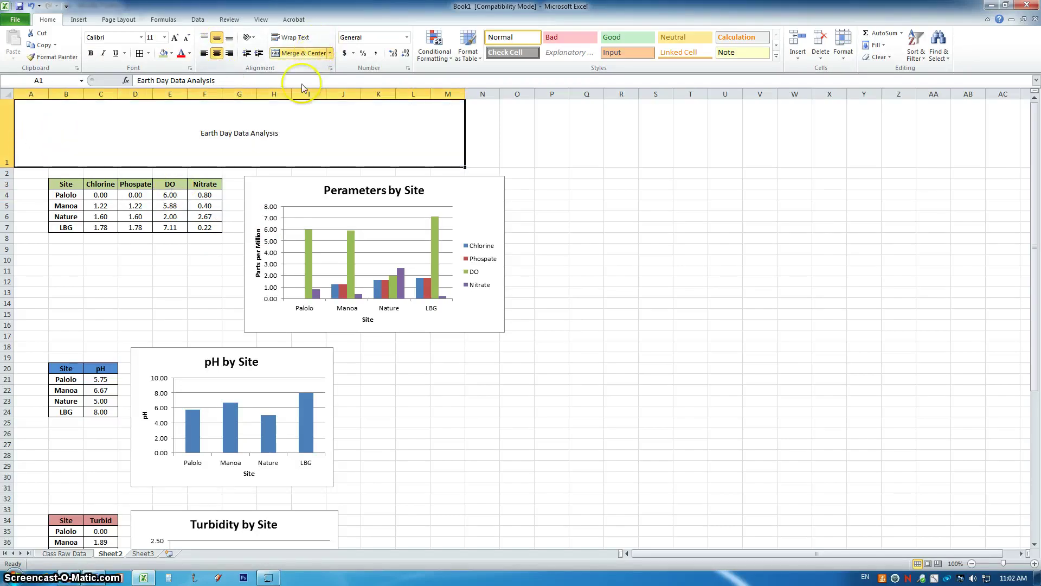
# Set the title to 48 pt bold.
pyautogui.click(164, 37)
pyautogui.click(151, 179)
pyautogui.click(91, 53)
pyautogui.click(548, 227)
pyautogui.click(483, 133)
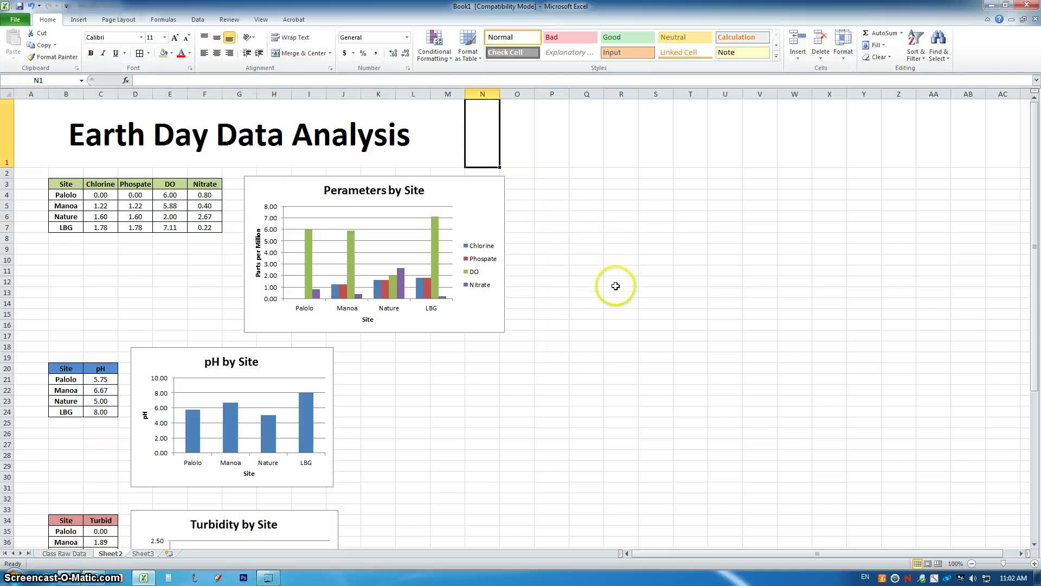
pyautogui.scroll(-2, 616, 286)
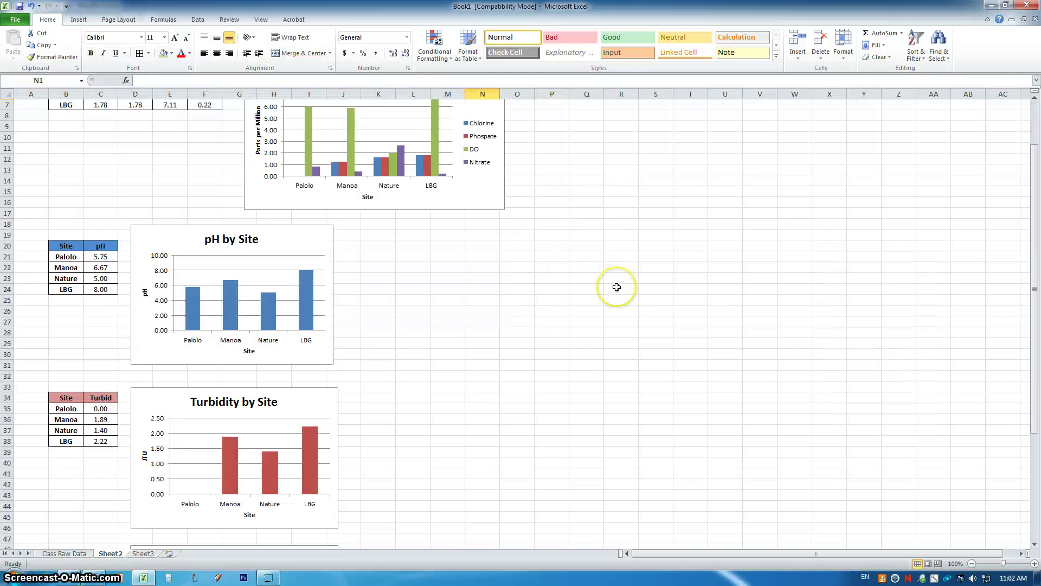
pyautogui.scroll(2, 616, 287)
pyautogui.scroll(-2, 617, 287)
pyautogui.scroll(-3, 617, 287)
pyautogui.scroll(-4, 617, 287)
pyautogui.scroll(3, 617, 287)
pyautogui.scroll(5, 617, 287)
pyautogui.scroll(1, 617, 287)
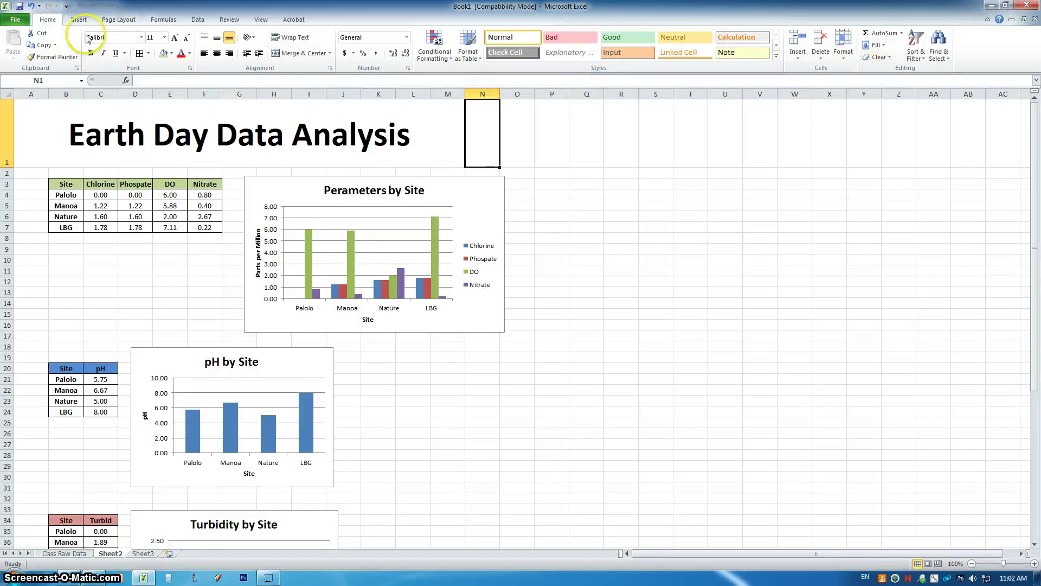
# Draw a text box below the parameters table.
pyautogui.click(76, 21)
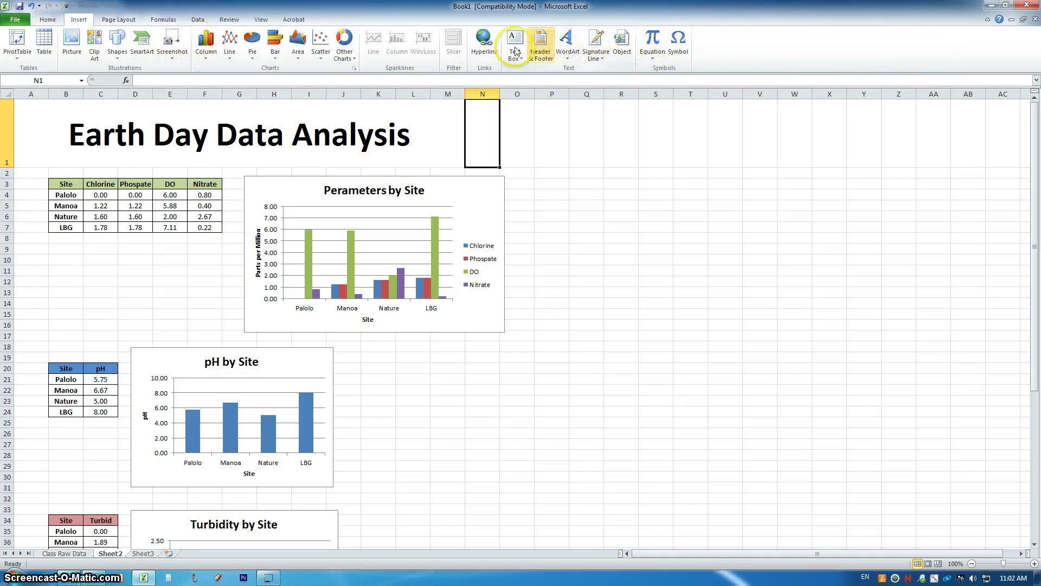
pyautogui.click(515, 44)
pyautogui.moveTo(51, 259); pyautogui.dragTo(236, 330)
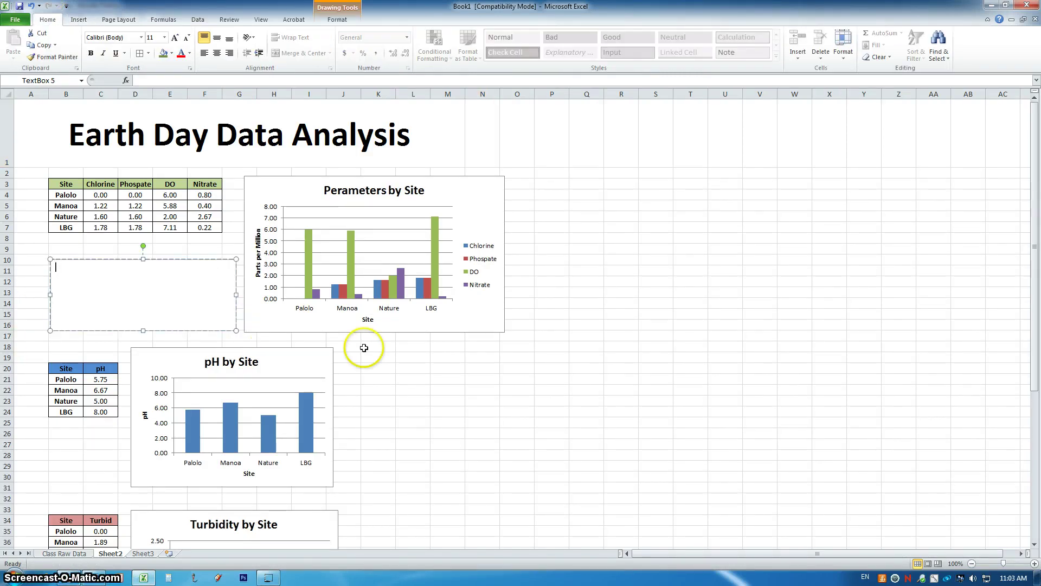
# Copy the first analysis paragraph from the Word document and return to Excel.
pyautogui.click(100, 579)
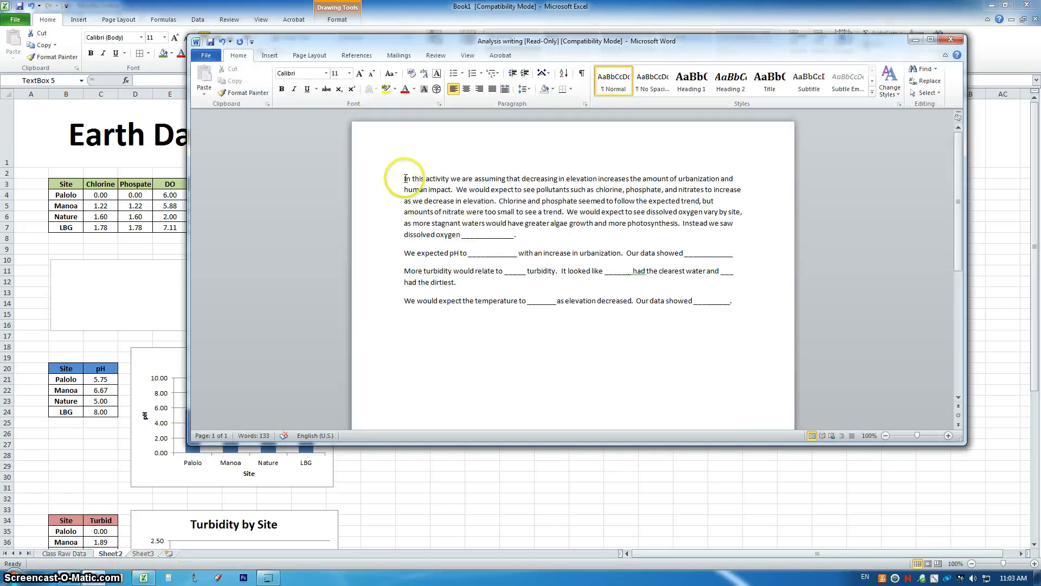
pyautogui.moveTo(404, 178); pyautogui.dragTo(549, 236)
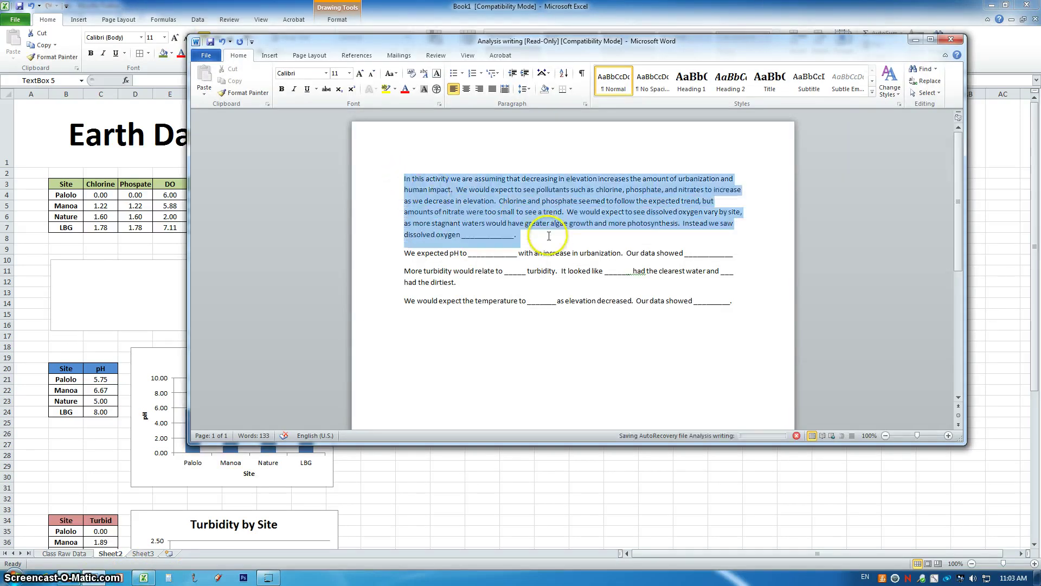
pyautogui.click(467, 196)
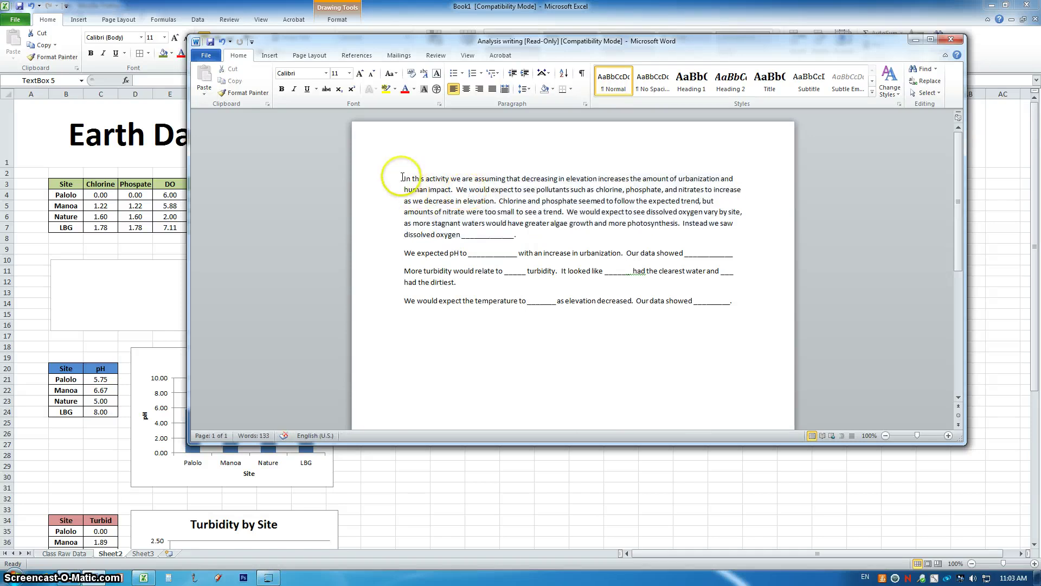
pyautogui.moveTo(404, 178); pyautogui.dragTo(549, 247)
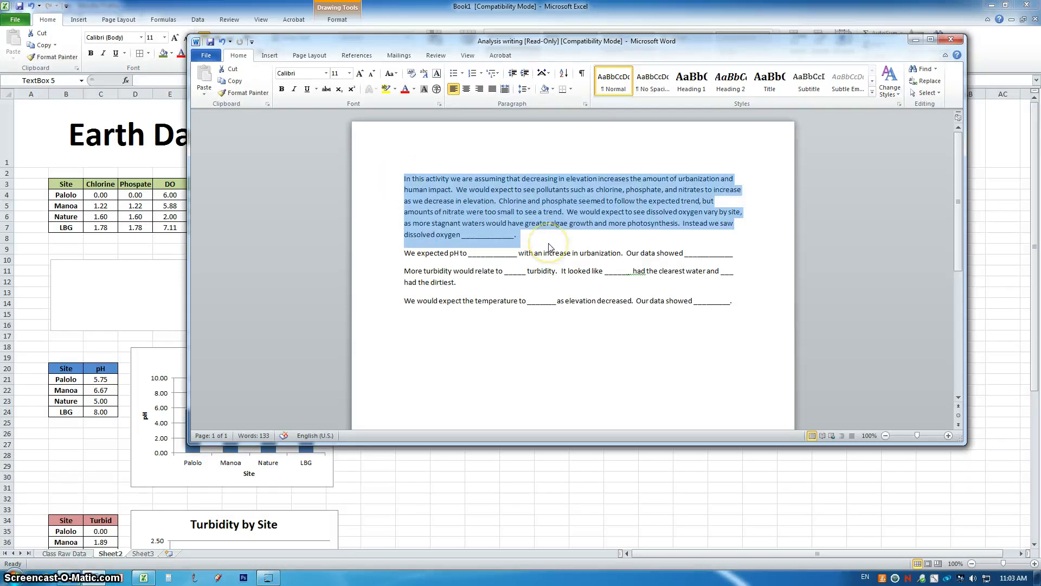
pyautogui.click(144, 283)
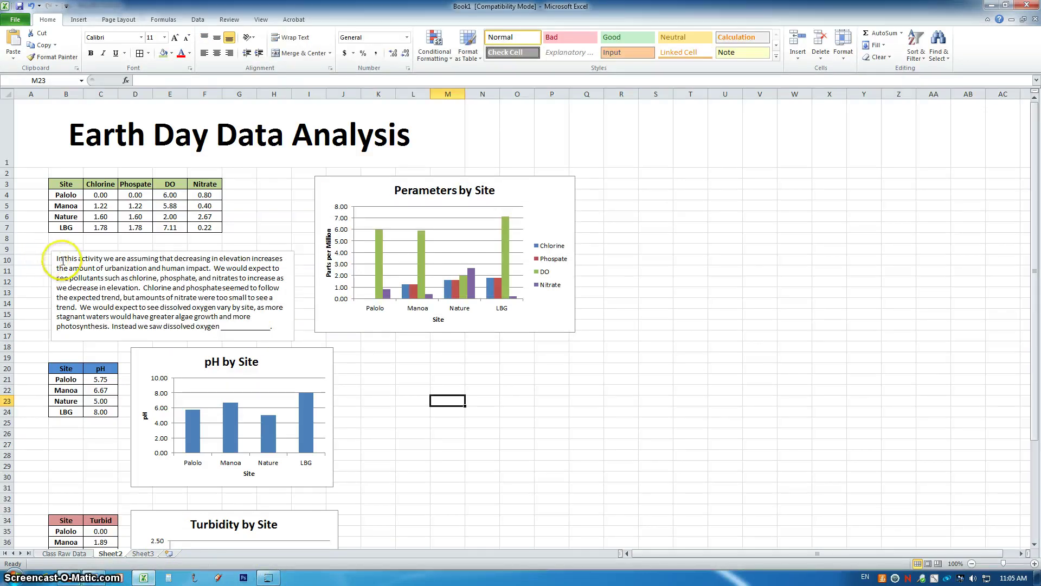
# Select text in the analysis box, ending on the sentence beginning 'Chlorine'.
pyautogui.moveTo(57, 259); pyautogui.dragTo(270, 261)
pyautogui.moveTo(204, 282); pyautogui.dragTo(208, 270)
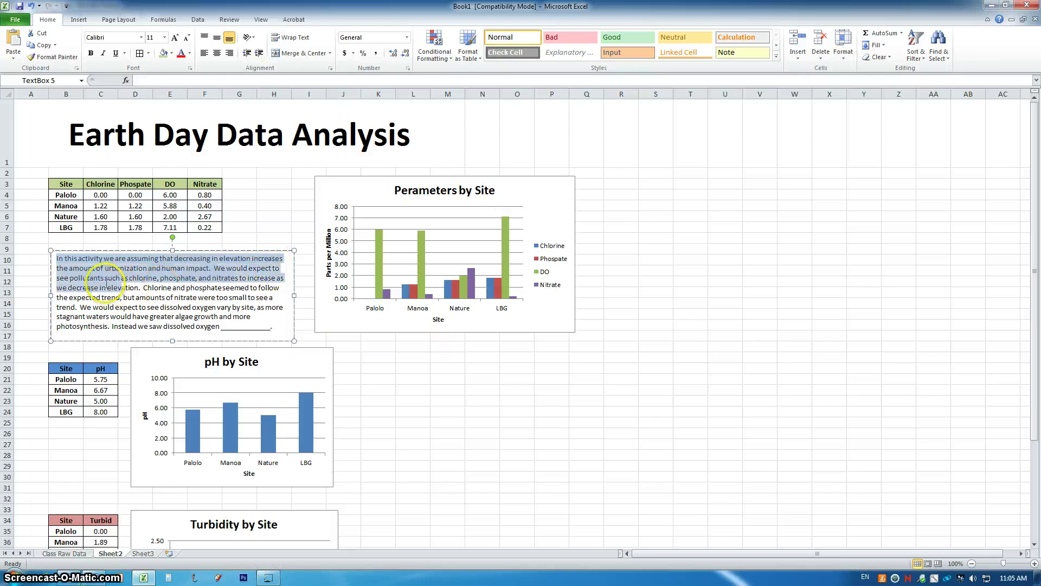
pyautogui.click(236, 278)
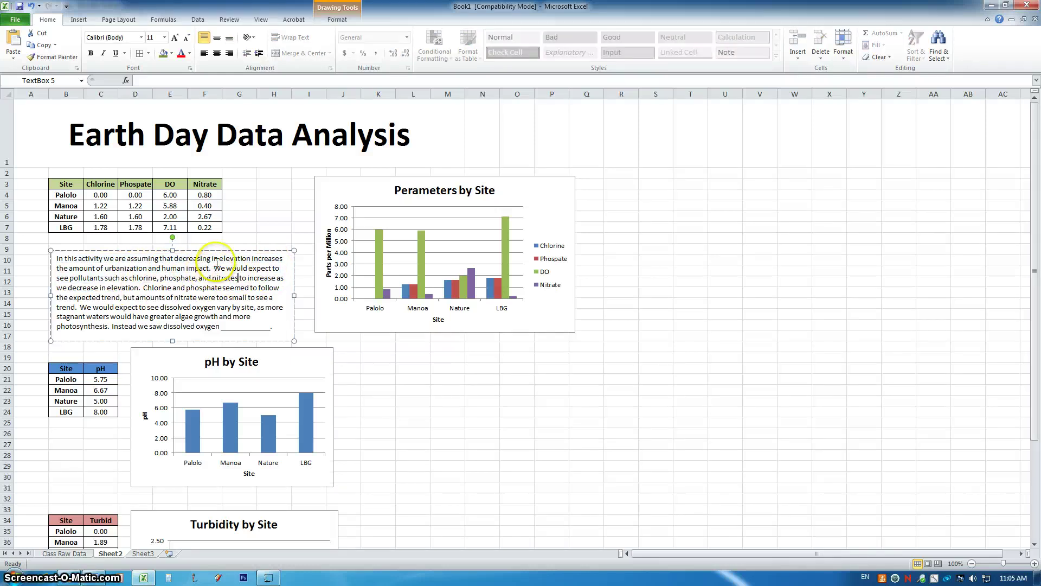
pyautogui.click(61, 195)
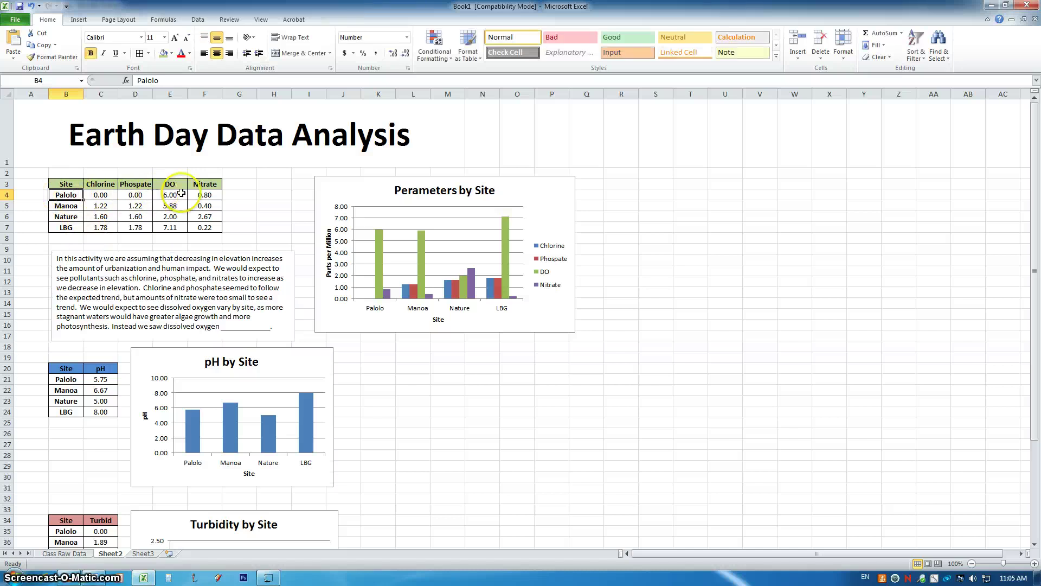
pyautogui.moveTo(66, 229); pyautogui.dragTo(207, 228)
pyautogui.click(246, 294)
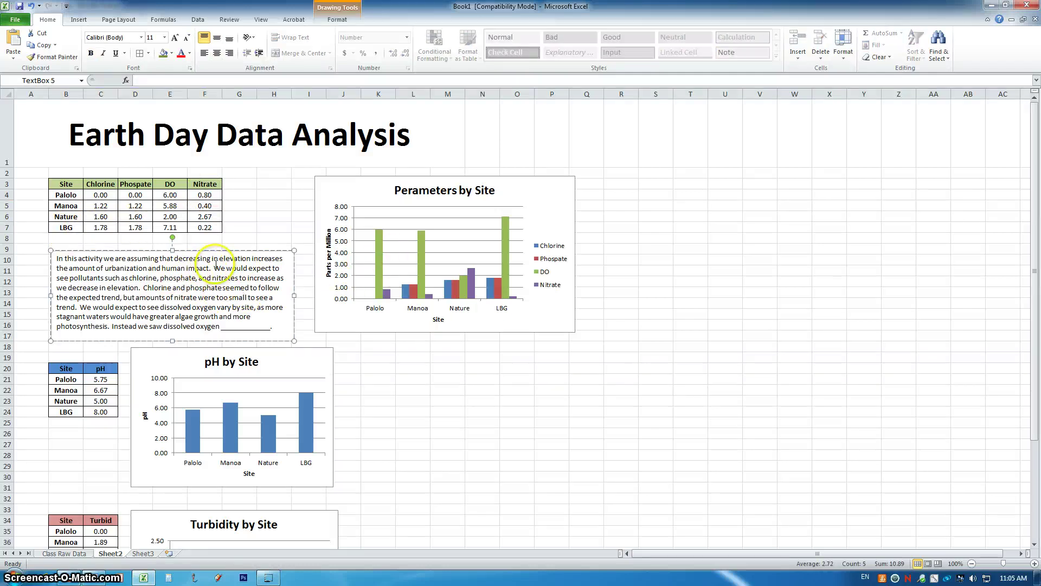
pyautogui.moveTo(215, 268); pyautogui.dragTo(119, 293)
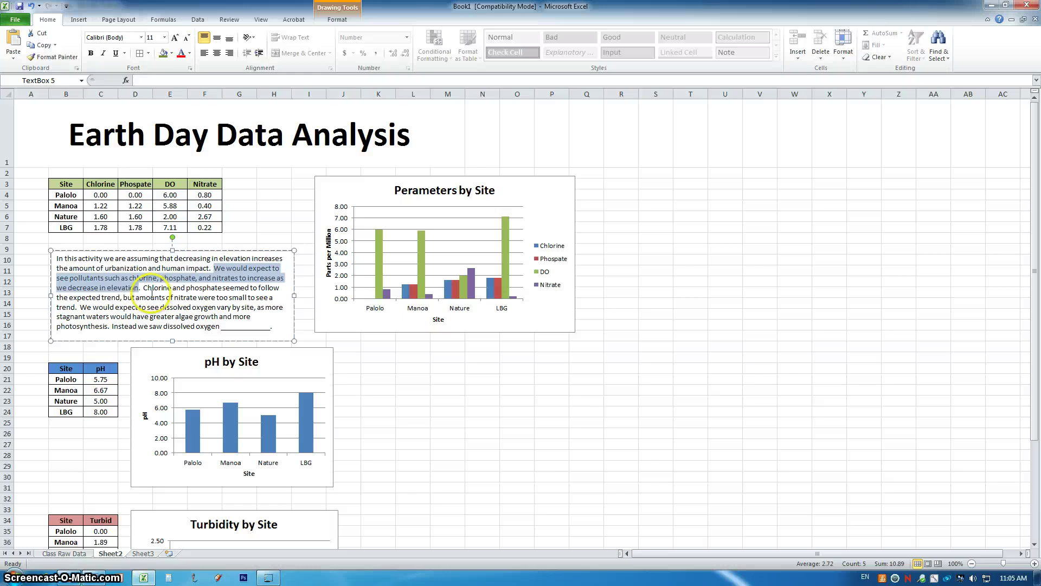
pyautogui.click(145, 292)
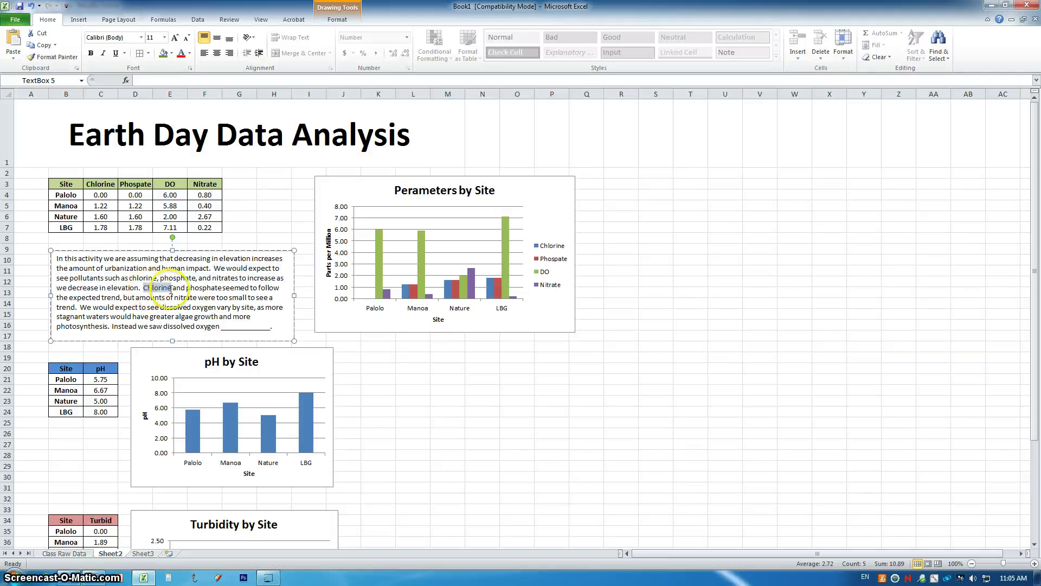
pyautogui.moveTo(233, 294); pyautogui.dragTo(236, 293)
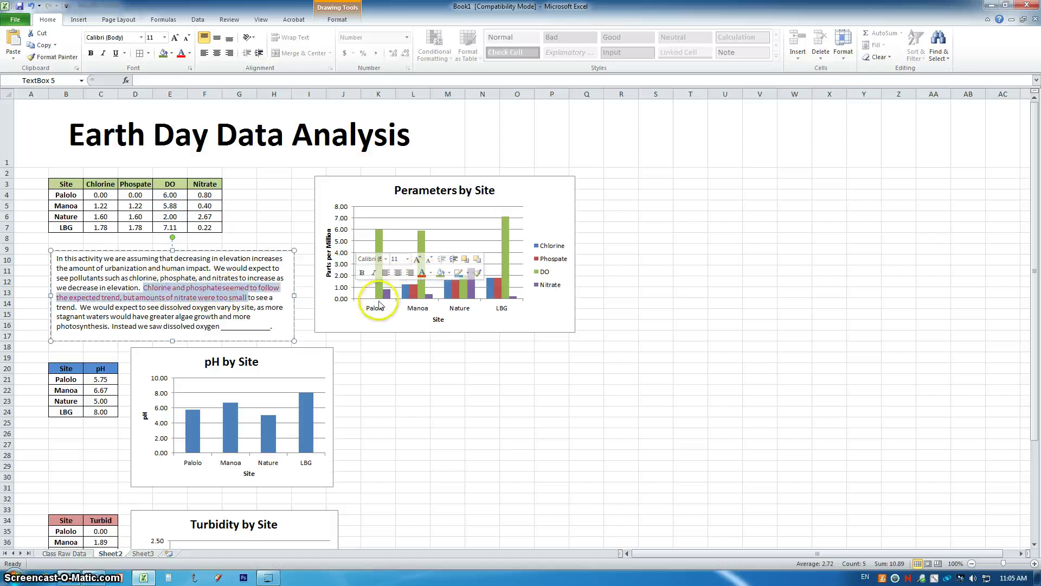
pyautogui.click(387, 321)
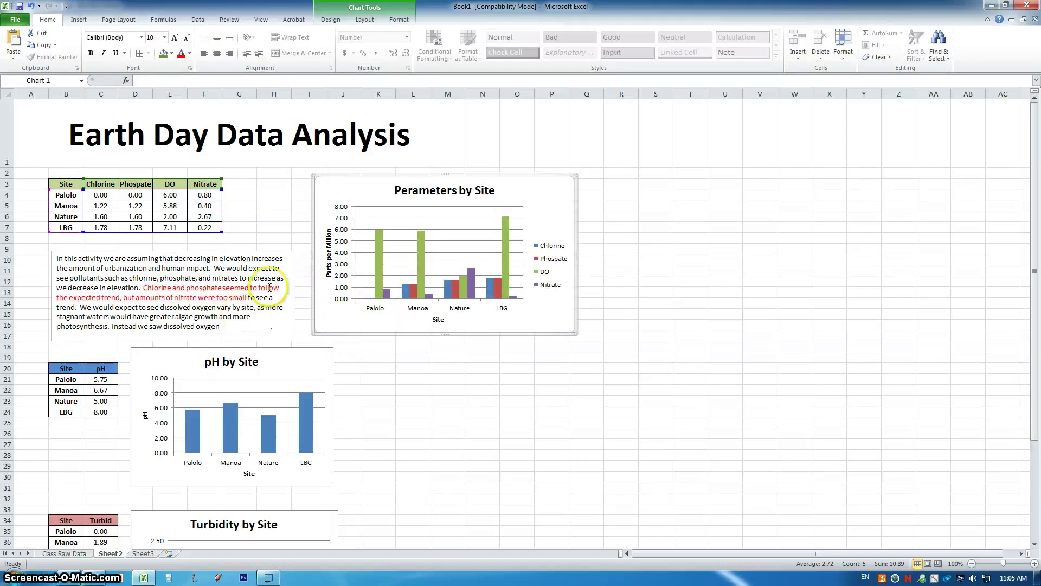
pyautogui.moveTo(143, 288); pyautogui.dragTo(245, 297)
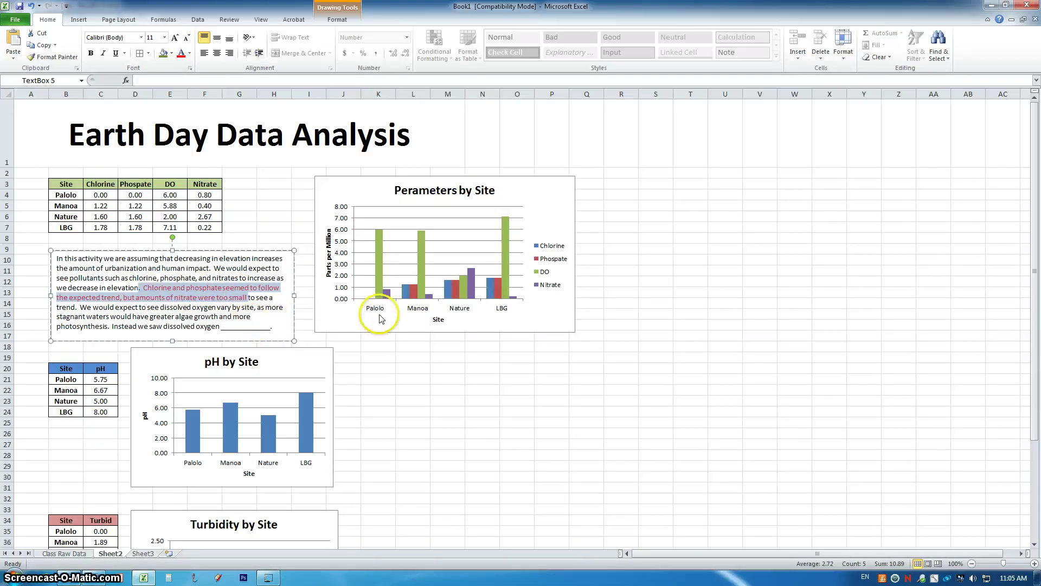
pyautogui.click(353, 318)
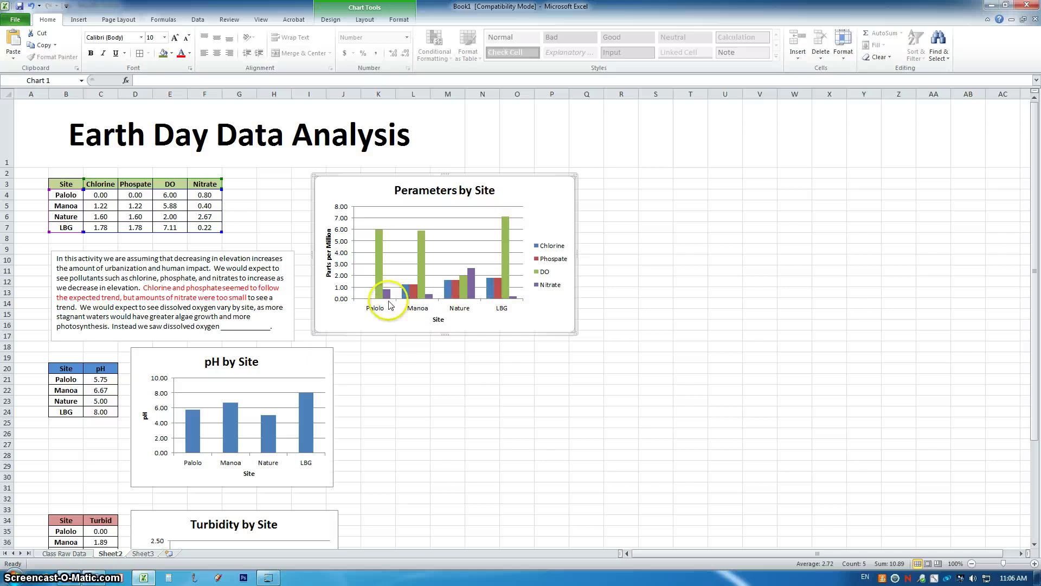
pyautogui.moveTo(490, 290)
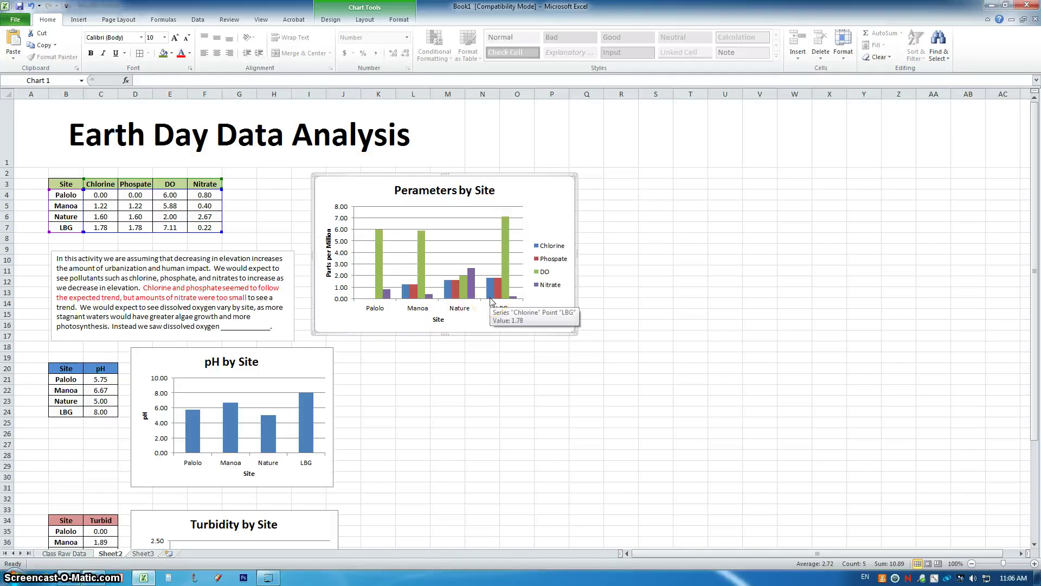
pyautogui.click(400, 308)
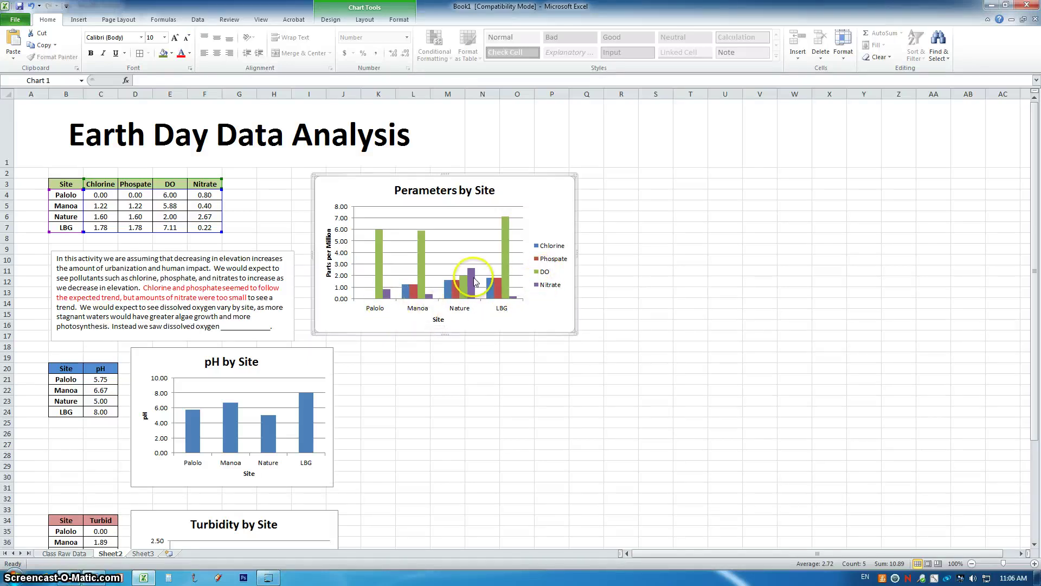
pyautogui.click(230, 313)
pyautogui.moveTo(79, 308); pyautogui.dragTo(139, 307)
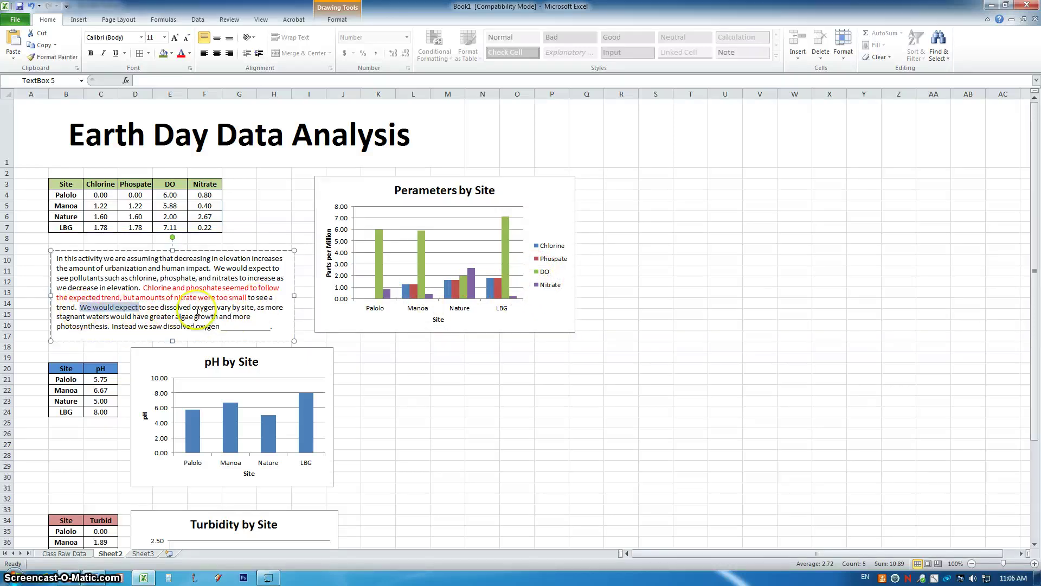
pyautogui.moveTo(218, 309); pyautogui.dragTo(262, 318)
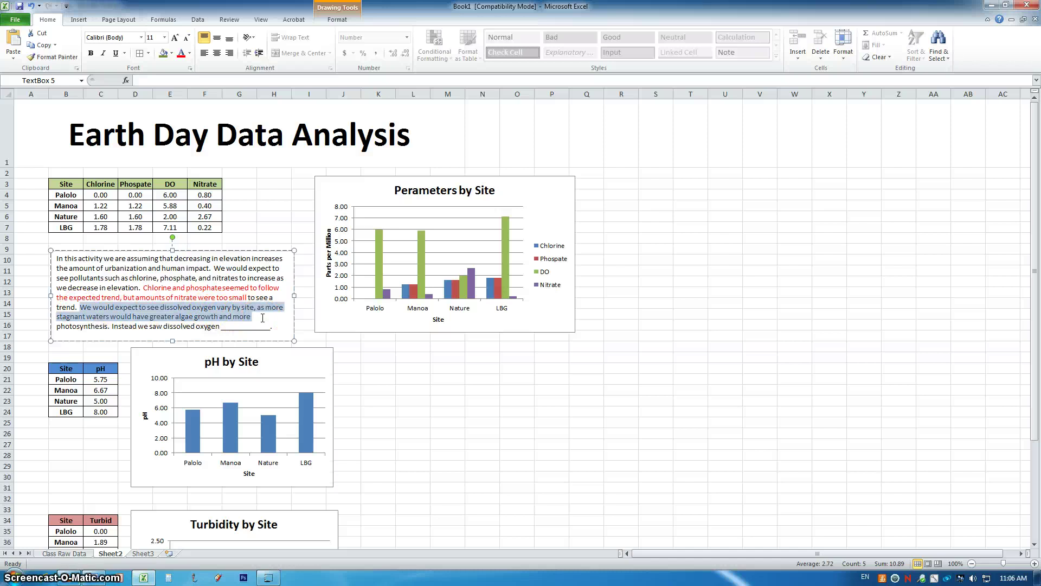
pyautogui.moveTo(225, 328); pyautogui.dragTo(110, 331)
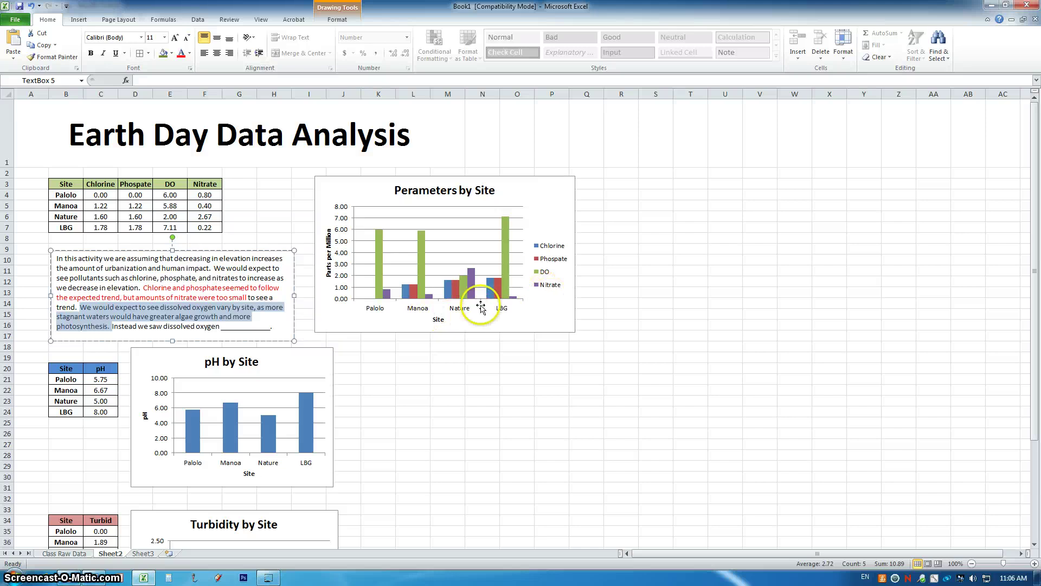
pyautogui.click(388, 276)
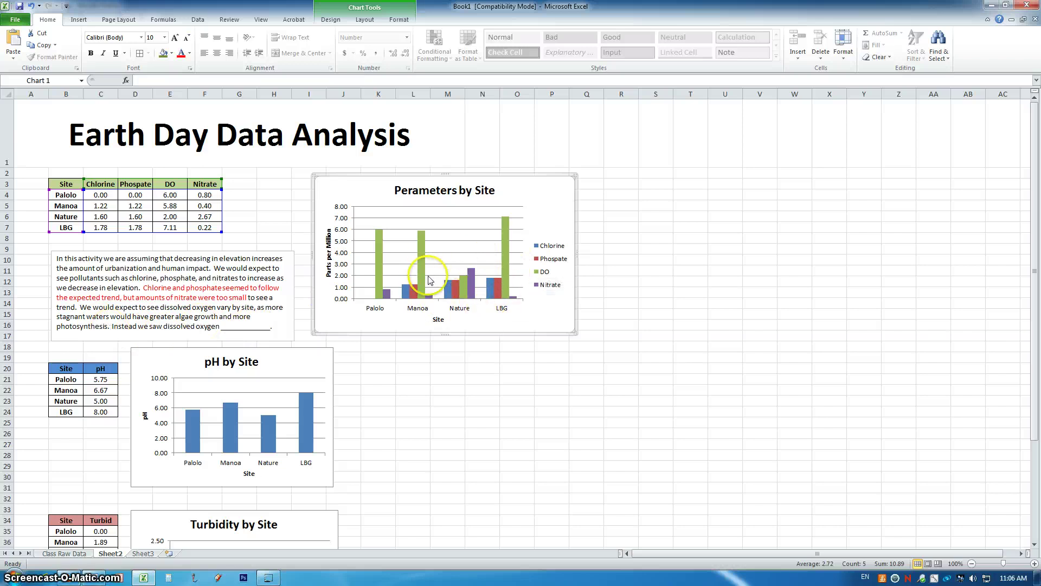
pyautogui.moveTo(78, 277); pyautogui.dragTo(279, 328)
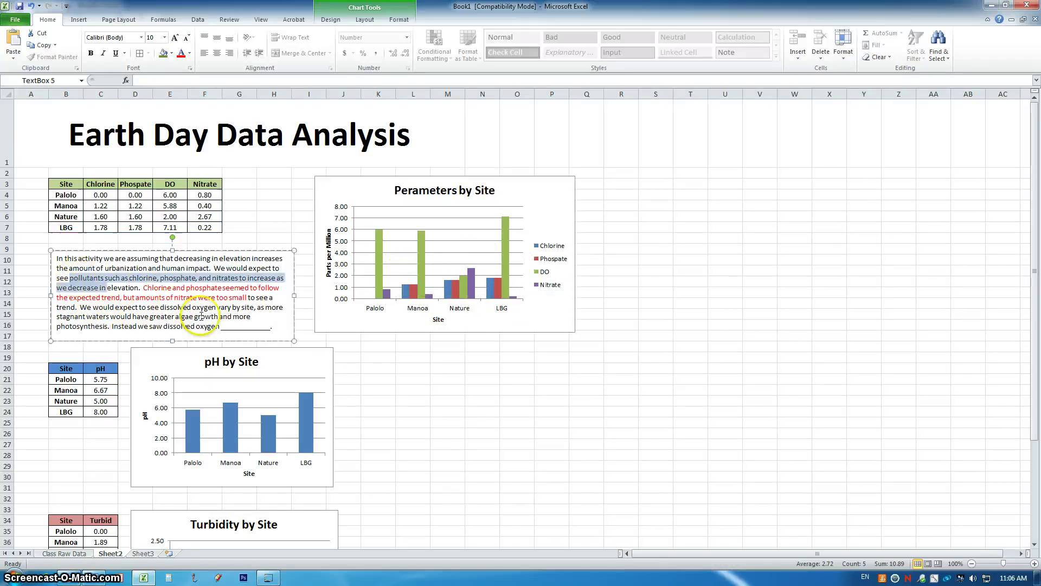
pyautogui.click(279, 329)
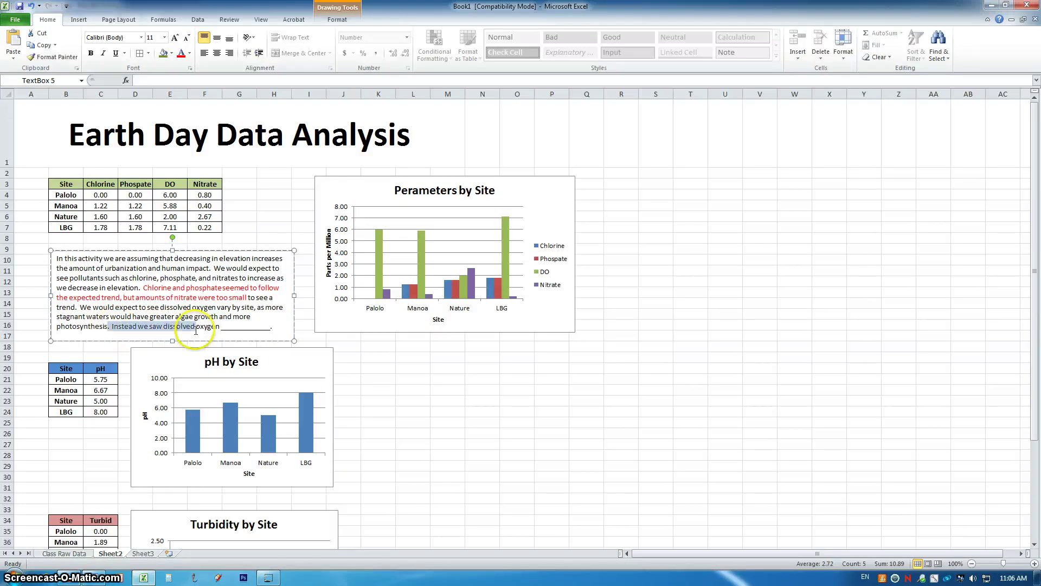
pyautogui.moveTo(196, 330); pyautogui.dragTo(254, 330)
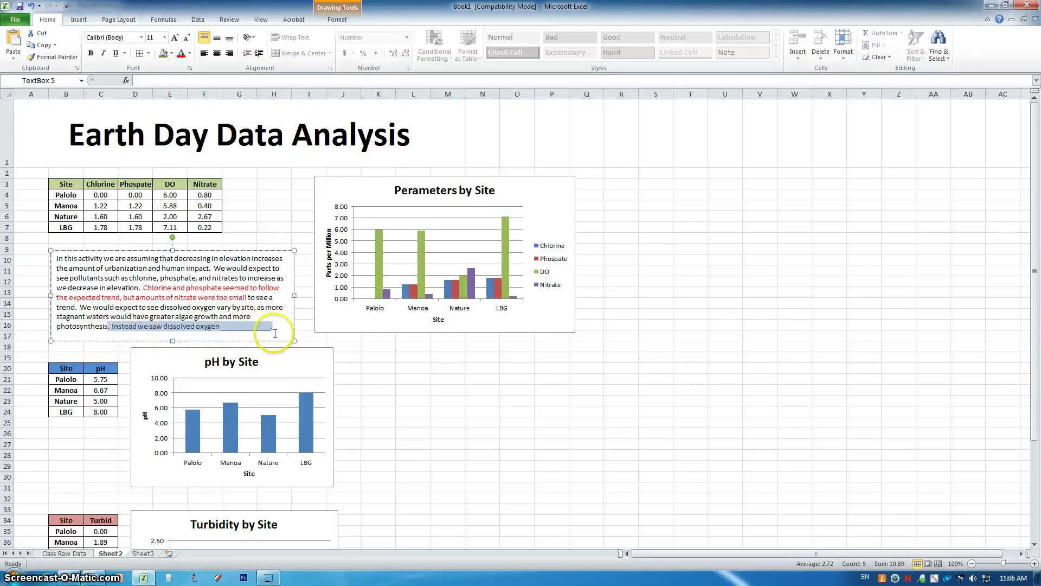
pyautogui.scroll(-2, 325, 358)
pyautogui.scroll(-1, 353, 357)
pyautogui.click(442, 356)
pyautogui.scroll(4, 443, 291)
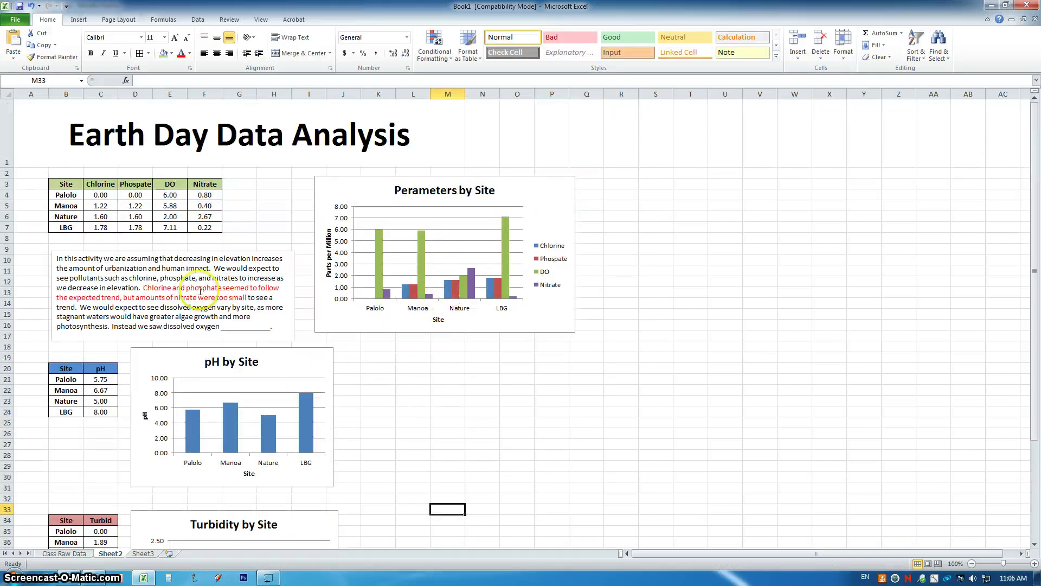
# Deselect the text box and select cell B27 below the pH table.
pyautogui.tripleClick(267, 328)
pyautogui.click(413, 390)
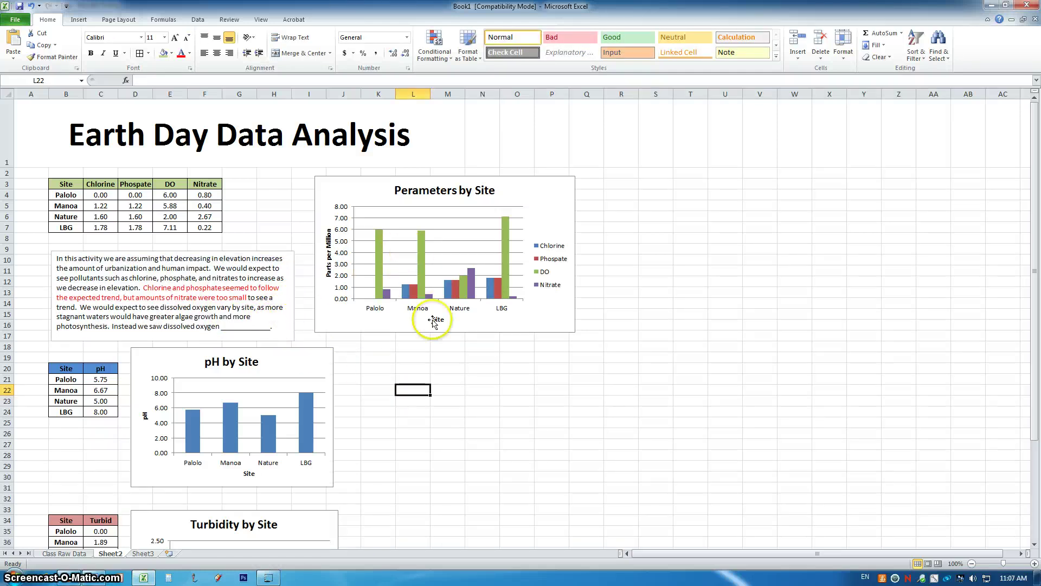
pyautogui.scroll(-2, 372, 425)
pyautogui.scroll(-2, 373, 424)
pyautogui.click(33, 245)
pyautogui.scroll(2, 282, 195)
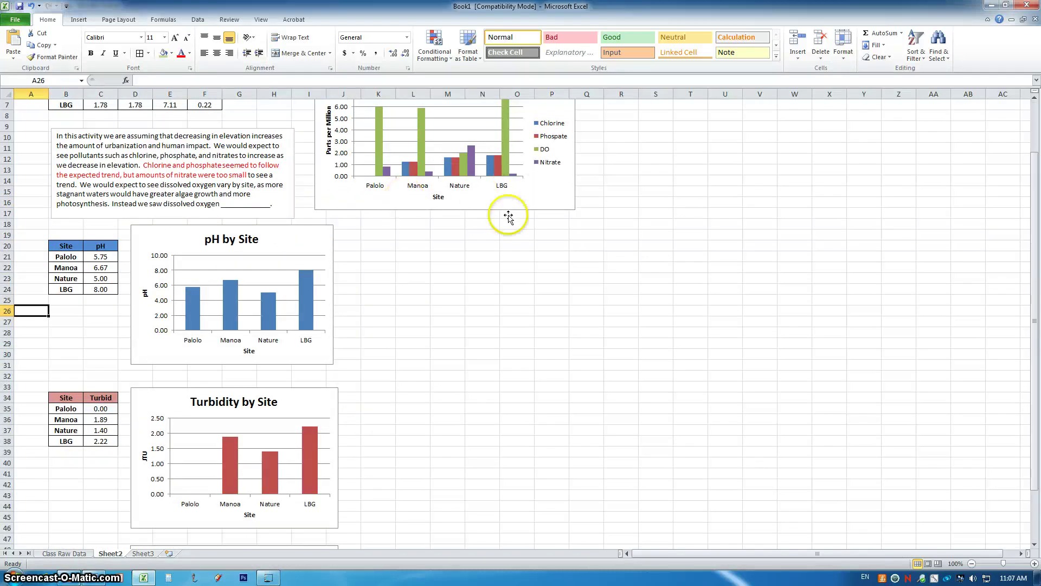
pyautogui.scroll(2, 379, 226)
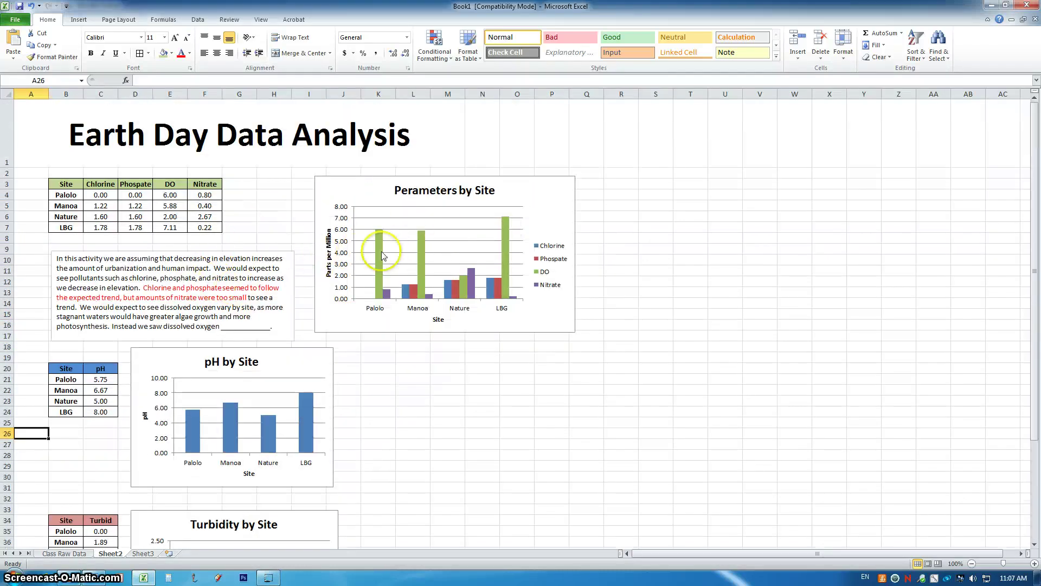
pyautogui.click(66, 443)
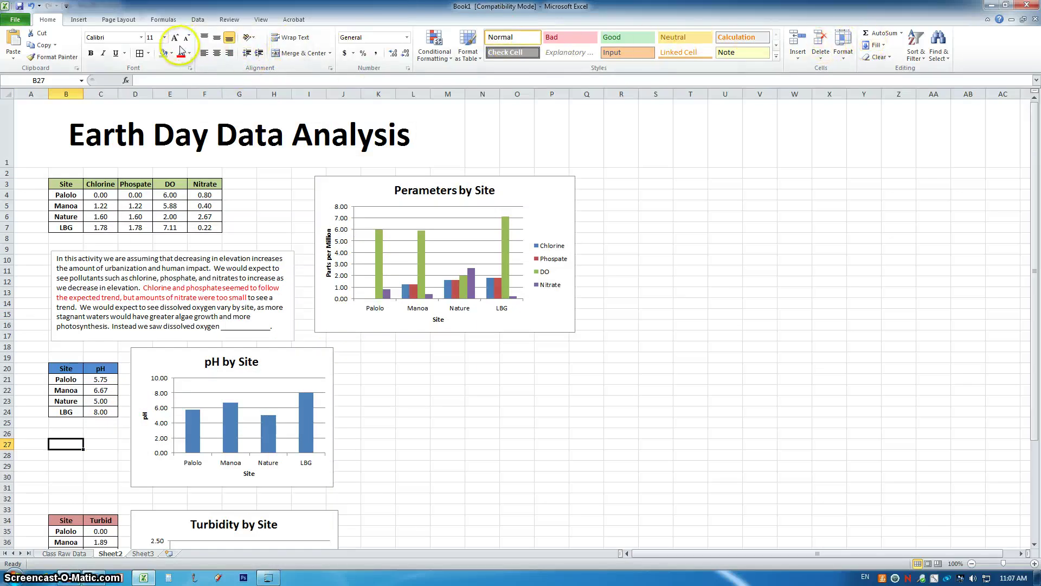
# Draw a text box beside the pH chart and paste in Word's 'We expected pH…' sentence.
pyautogui.click(79, 19)
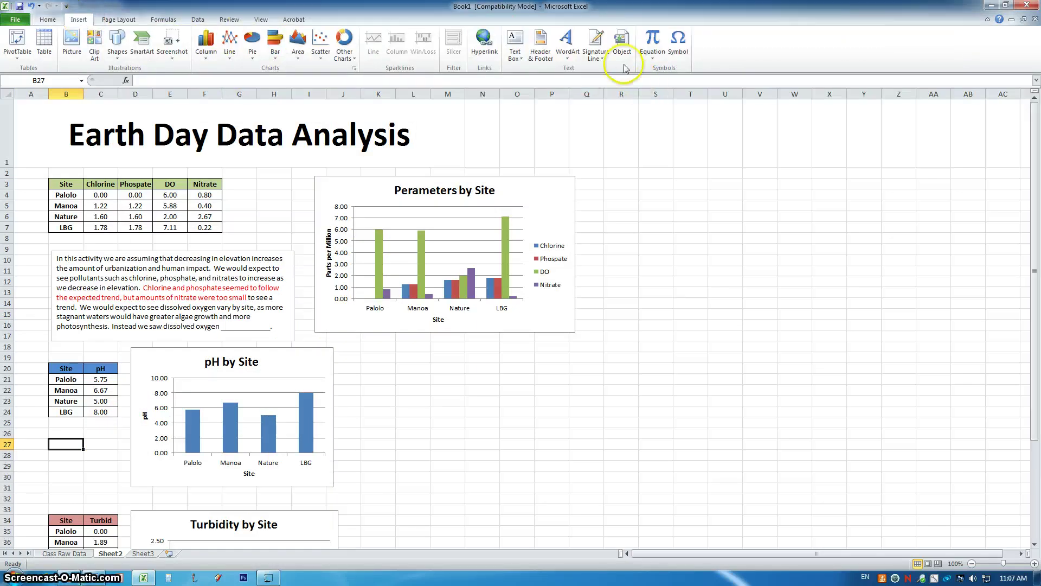
pyautogui.click(515, 46)
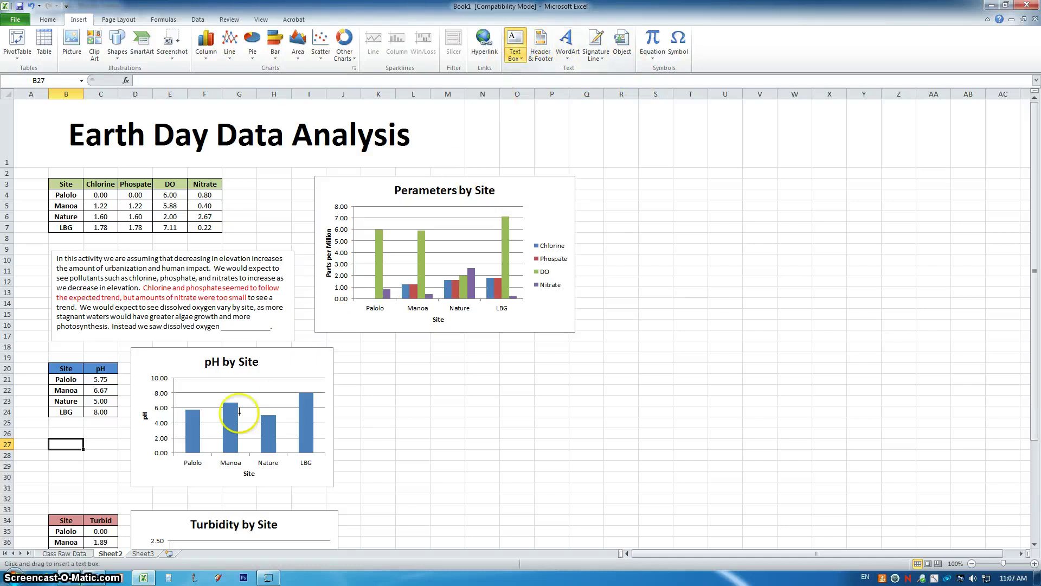
pyautogui.moveTo(374, 372); pyautogui.dragTo(509, 465)
pyautogui.click(169, 578)
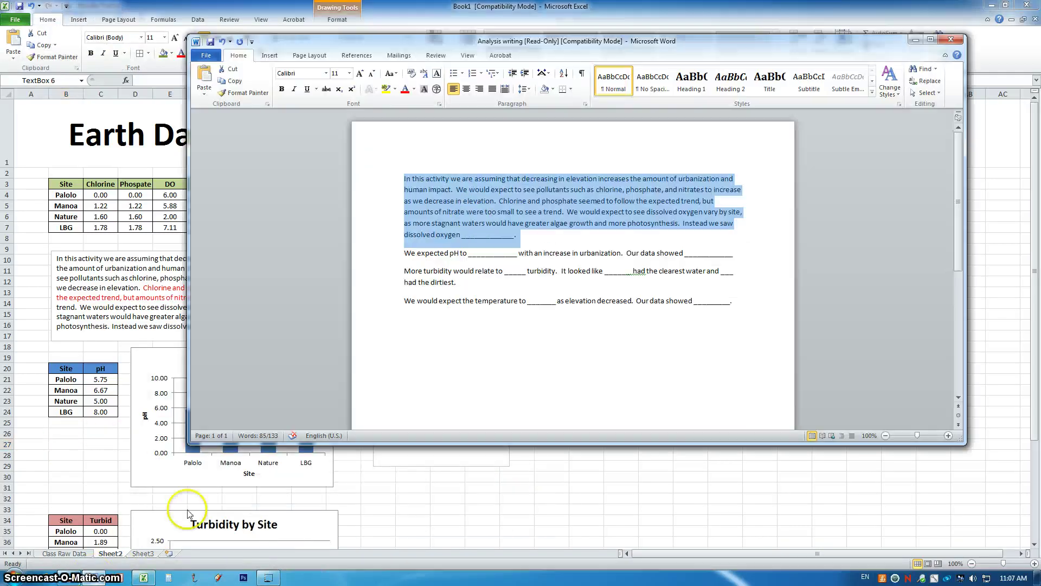
pyautogui.click(643, 262)
pyautogui.moveTo(738, 254); pyautogui.dragTo(398, 263)
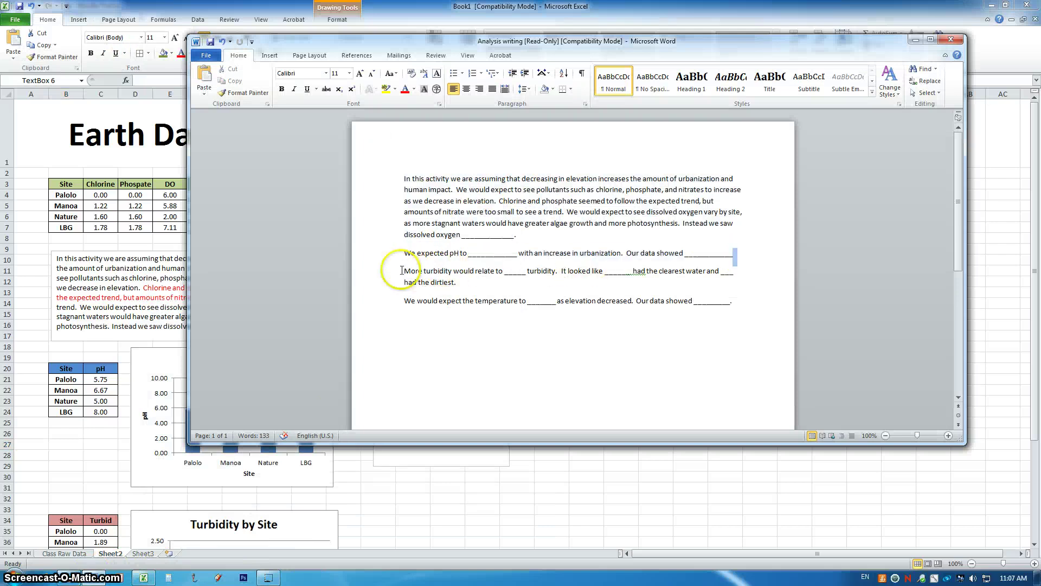
pyautogui.click(93, 446)
pyautogui.click(409, 404)
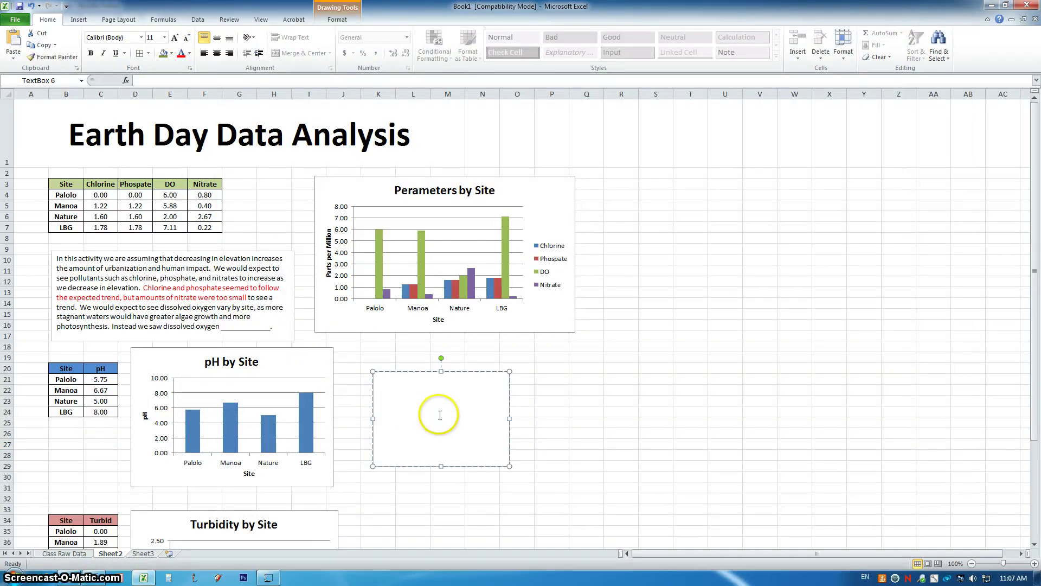
pyautogui.hotkey('ctrl', 'v')
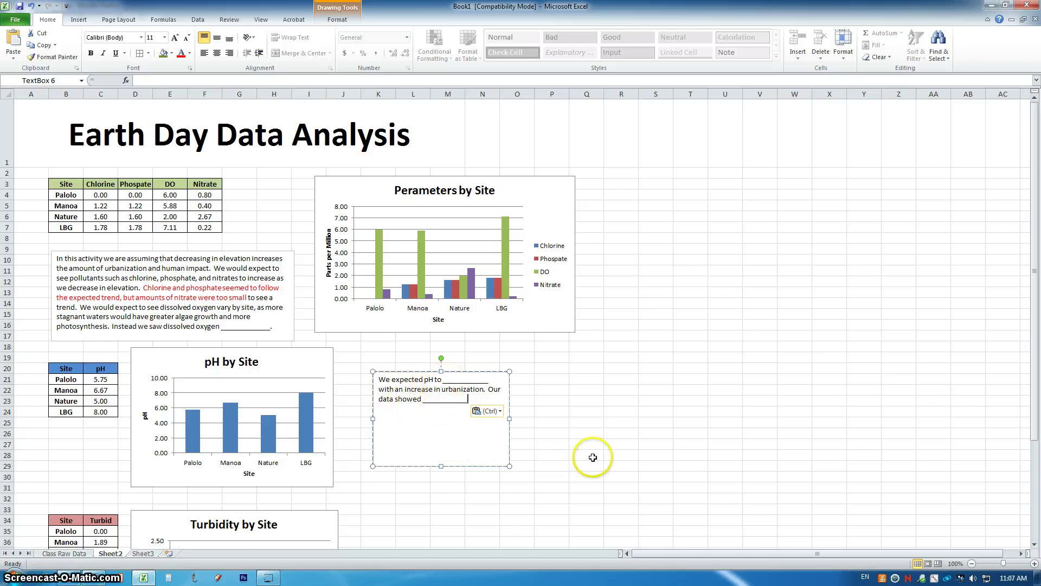
# Review the pasted pH sentence's blank and its urbanization phrase in the text box.
pyautogui.scroll(-2, 593, 457)
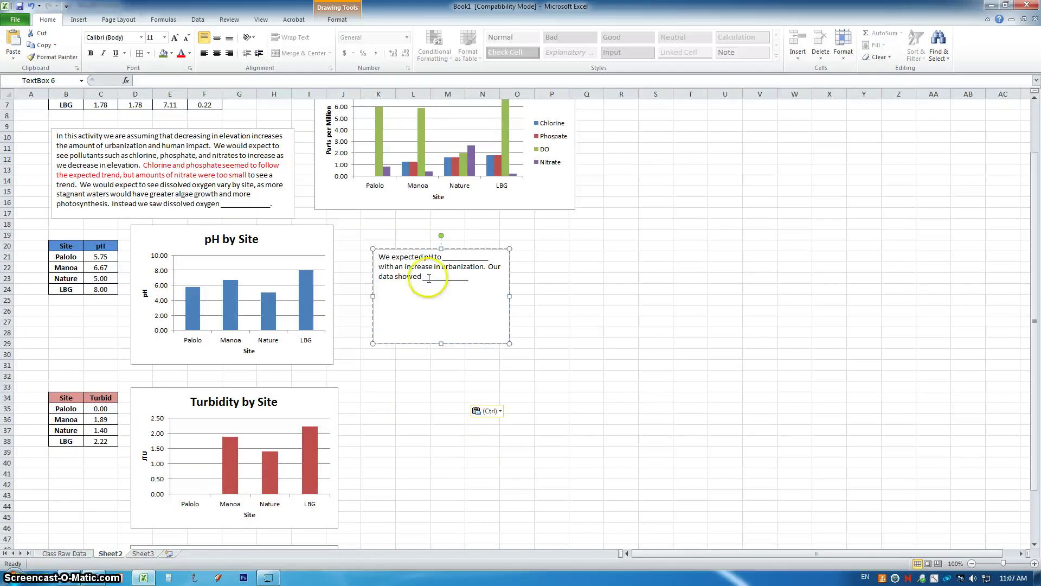
pyautogui.moveTo(451, 258); pyautogui.dragTo(481, 258)
pyautogui.moveTo(378, 267); pyautogui.dragTo(484, 267)
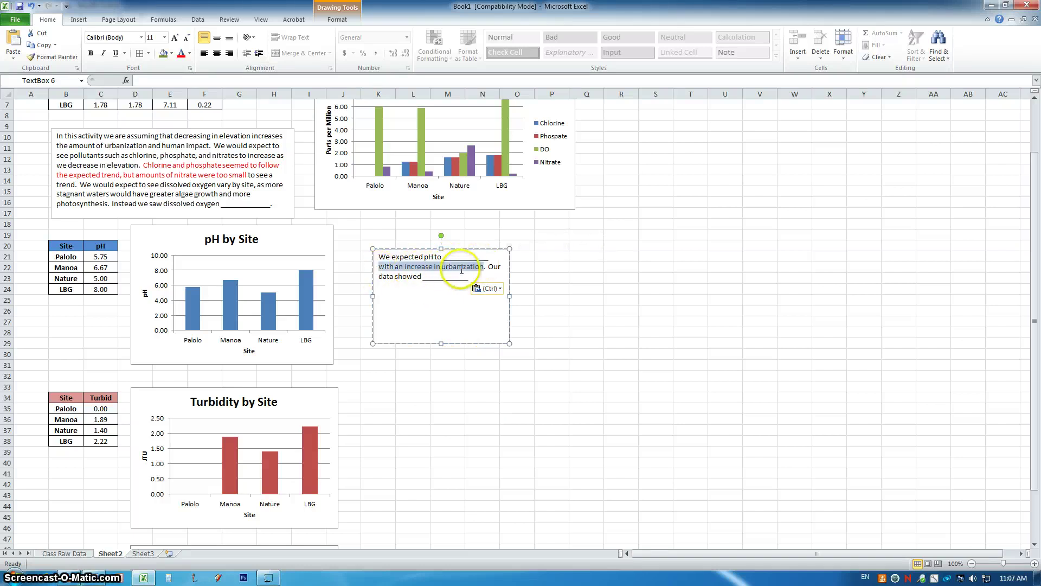
pyautogui.click(430, 281)
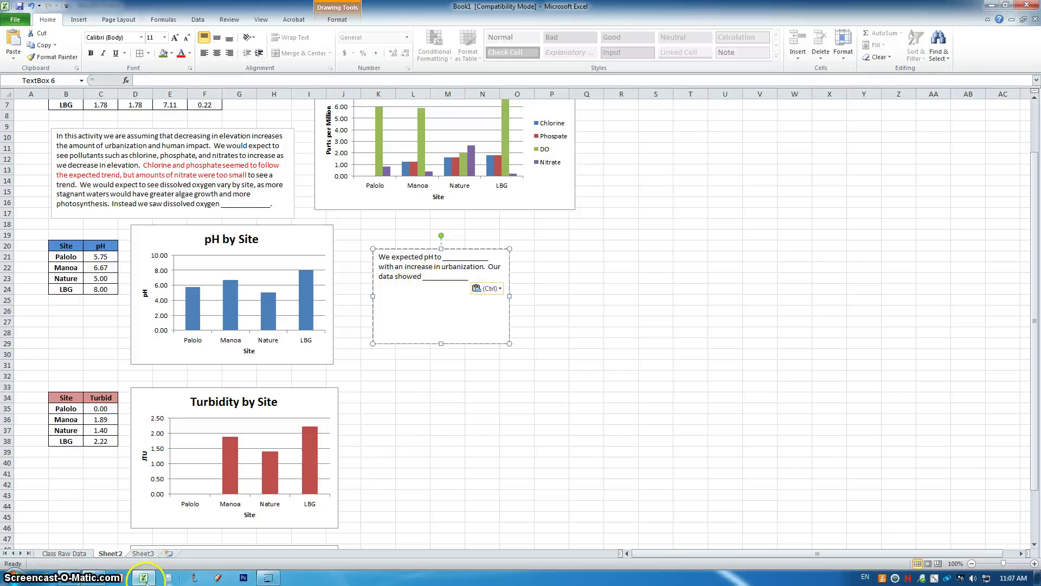
# Select the turbidity sentence in the Word analysis document for copying.
pyautogui.click(91, 579)
pyautogui.click(616, 255)
pyautogui.moveTo(491, 283)
pyautogui.mouseDown()
pyautogui.moveTo(404, 289)
pyautogui.moveTo(392, 277)
pyautogui.mouseUp()
pyautogui.click(394, 478)
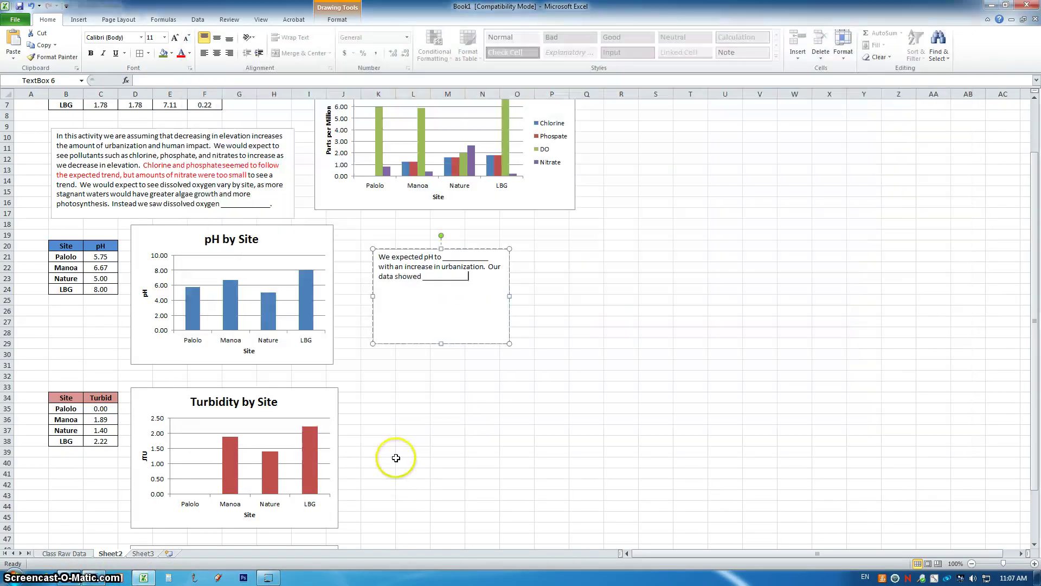
pyautogui.scroll(-3, 399, 445)
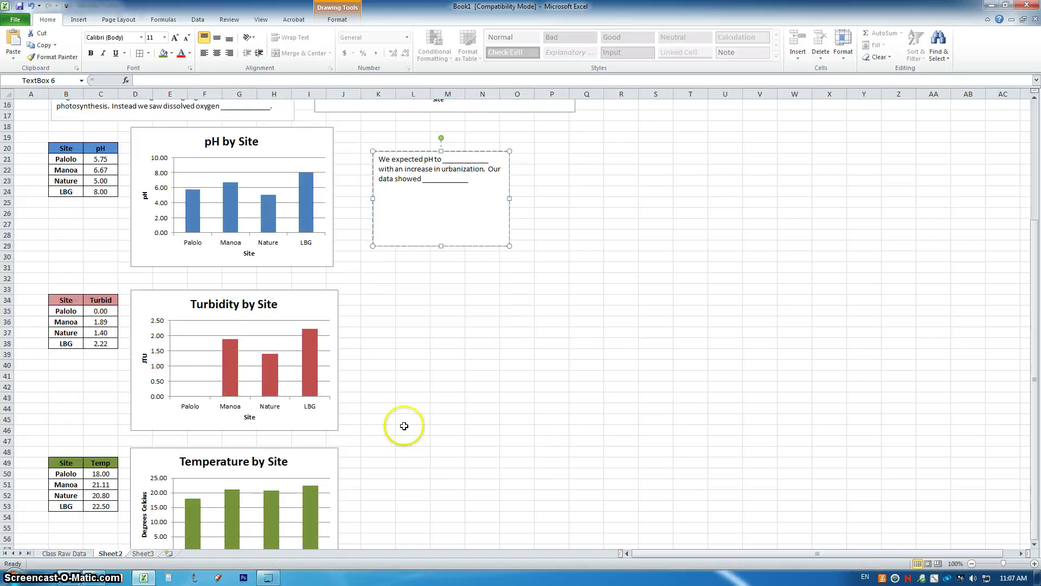
# Draw a text box right of the Turbidity chart and paste in the clearest/dirtiest-site blanks sentence.
pyautogui.click(79, 19)
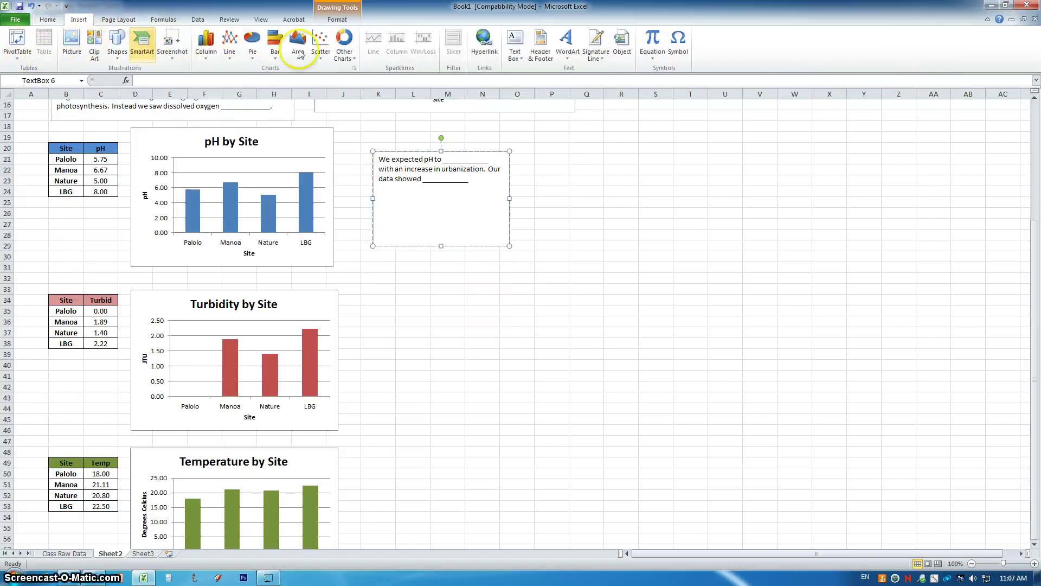
pyautogui.click(514, 55)
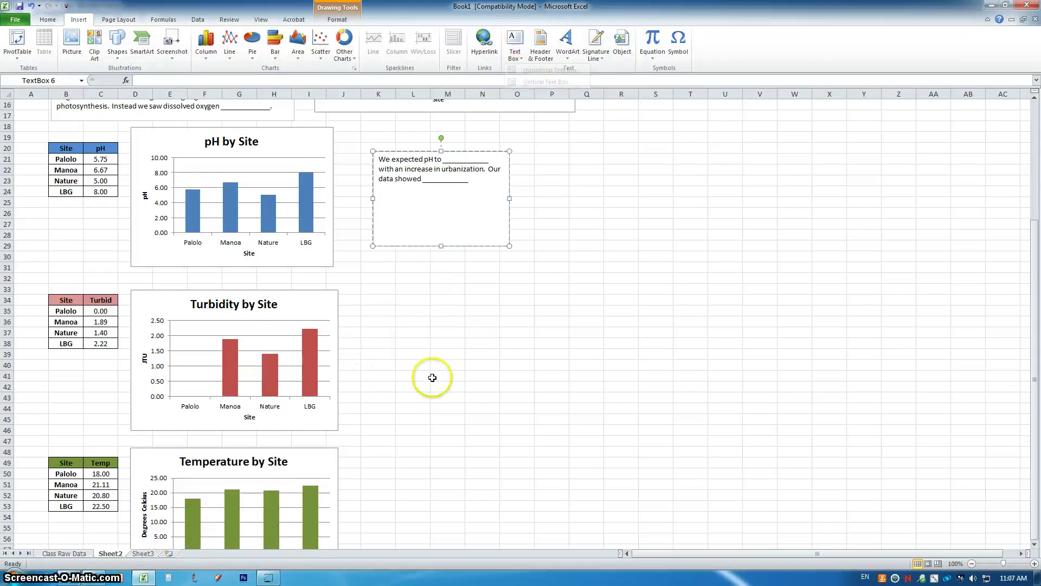
pyautogui.click(358, 347)
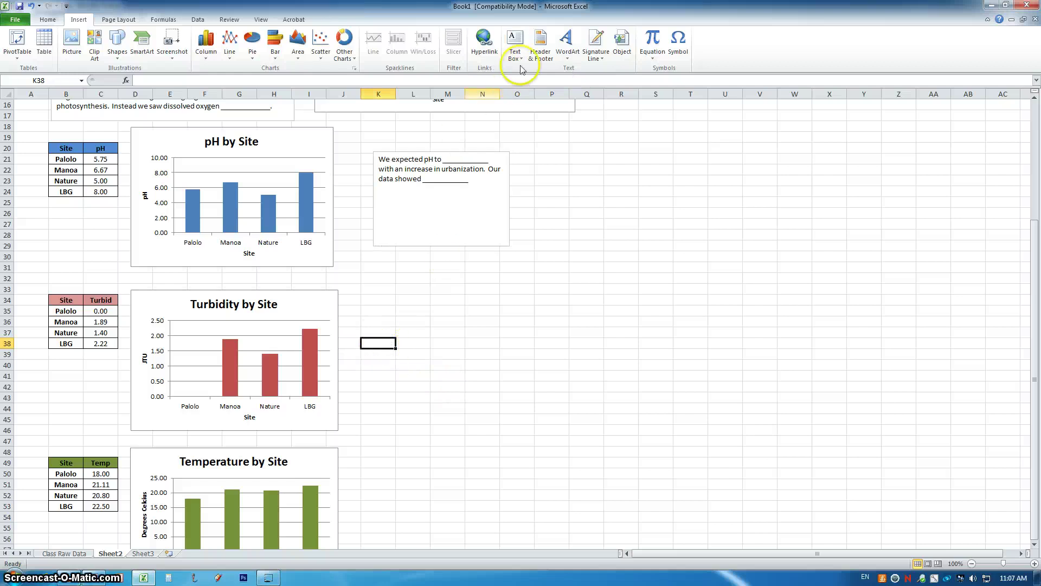
pyautogui.click(515, 41)
pyautogui.moveTo(378, 343); pyautogui.dragTo(532, 408)
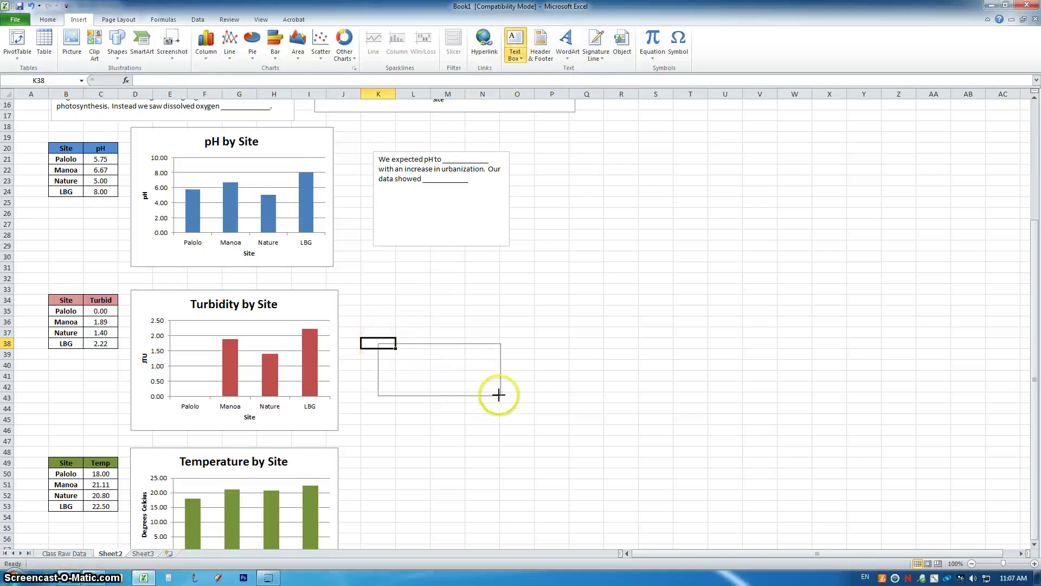
pyautogui.hotkey('ctrl', 'v')
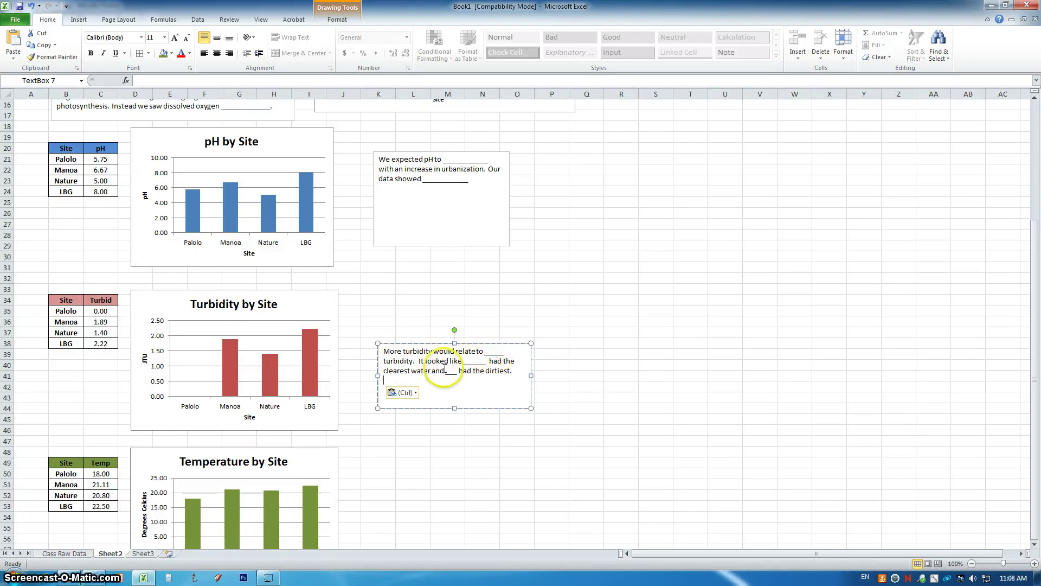
pyautogui.moveTo(413, 361); pyautogui.dragTo(488, 361)
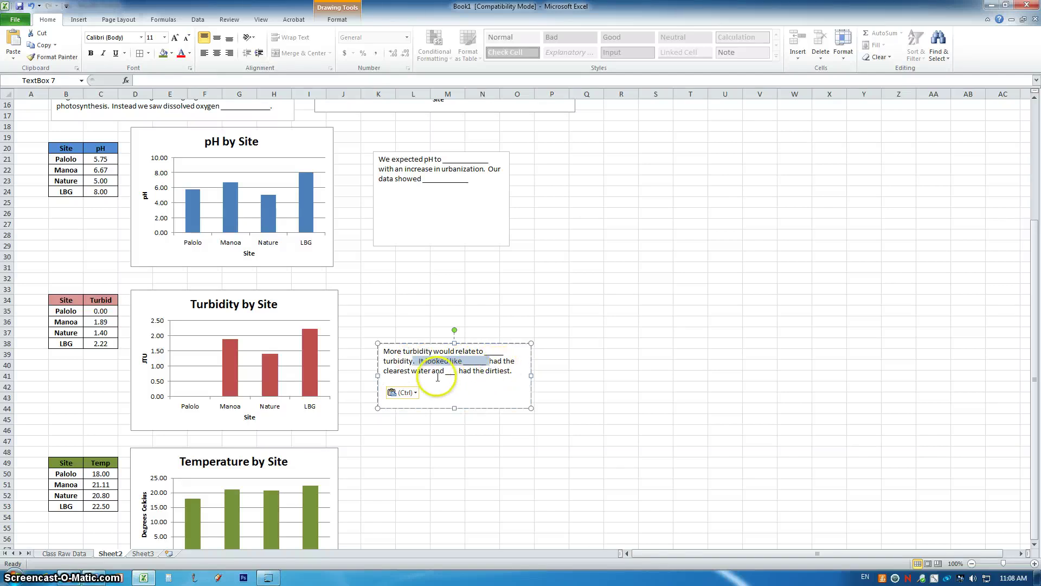
pyautogui.click(388, 383)
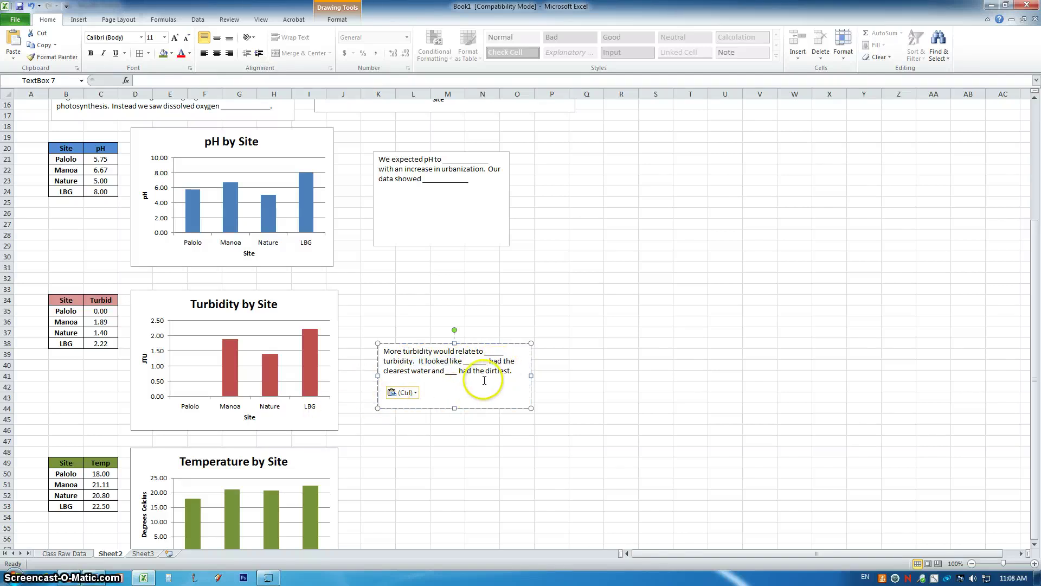
pyautogui.scroll(-2, 483, 379)
pyautogui.scroll(-1, 481, 379)
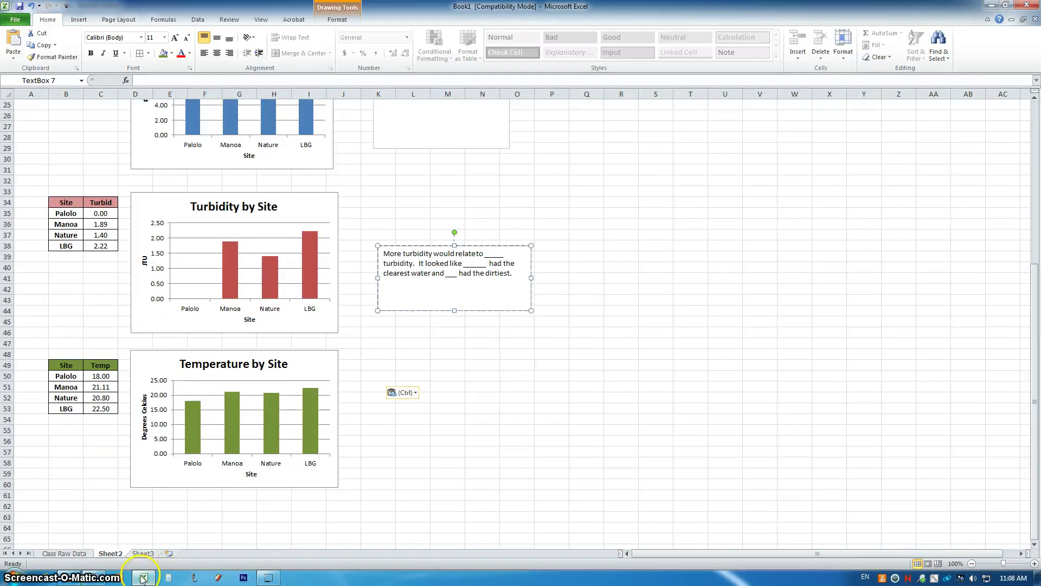
# Copy the temperature sentence from the Word analysis document.
pyautogui.click(117, 581)
pyautogui.click(607, 321)
pyautogui.moveTo(731, 302)
pyautogui.mouseDown()
pyautogui.moveTo(598, 322)
pyautogui.moveTo(412, 324)
pyautogui.mouseUp()
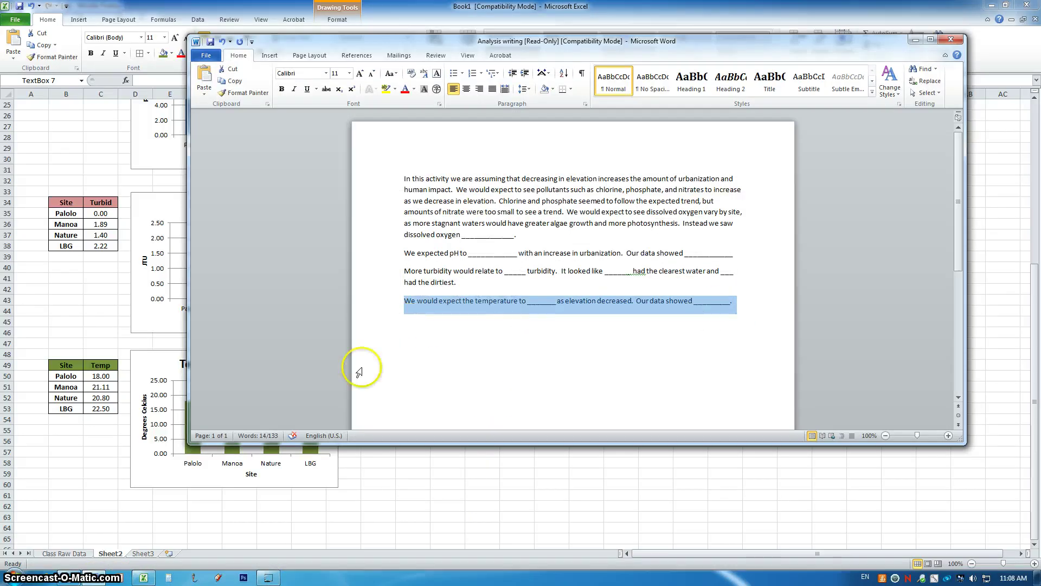
pyautogui.click(373, 484)
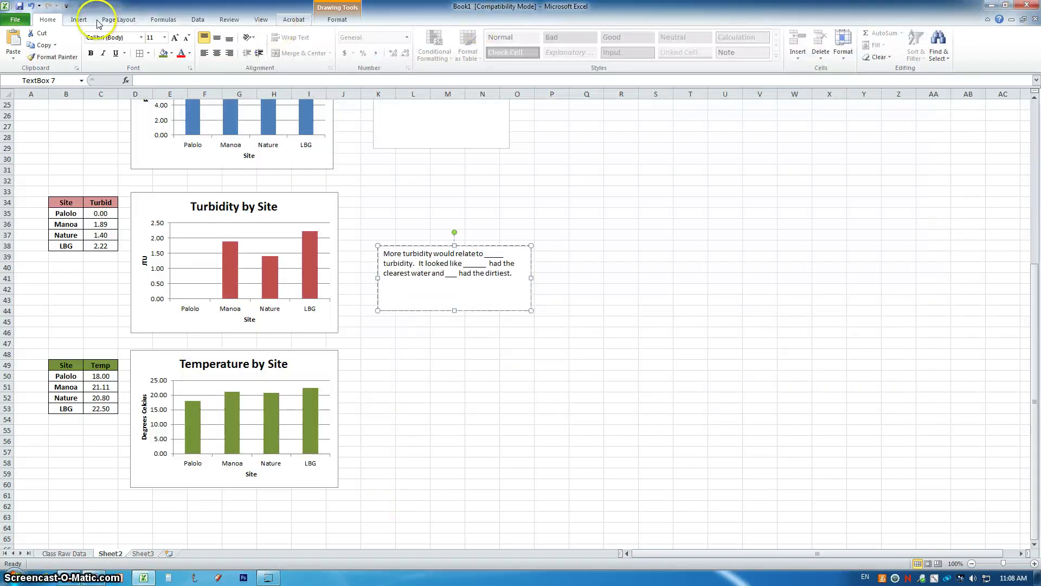
# Paste the temperature sentence into a new text box beside the Temperature chart.
pyautogui.click(79, 20)
pyautogui.click(516, 44)
pyautogui.moveTo(391, 408); pyautogui.dragTo(529, 481)
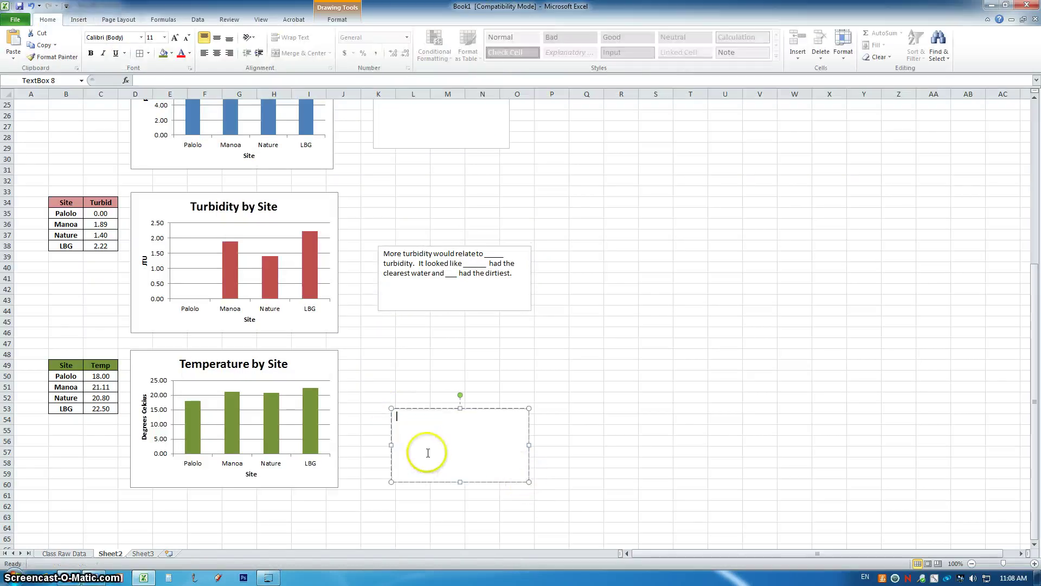
pyautogui.hotkey('ctrl', 'v')
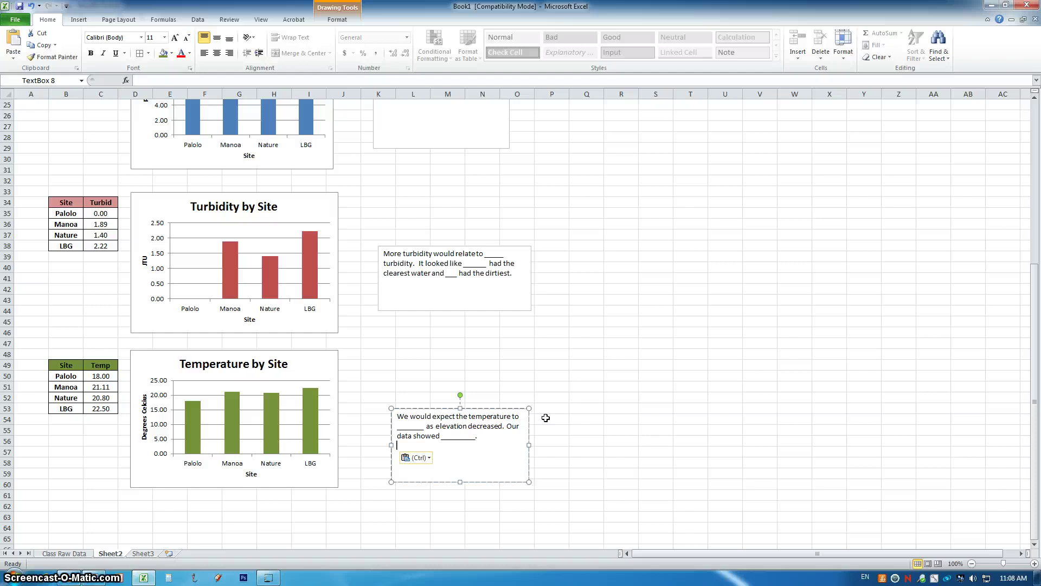
# Nudge the temperature text box slightly higher and check its 'Our data showed' text.
pyautogui.click(553, 433)
pyautogui.click(495, 451)
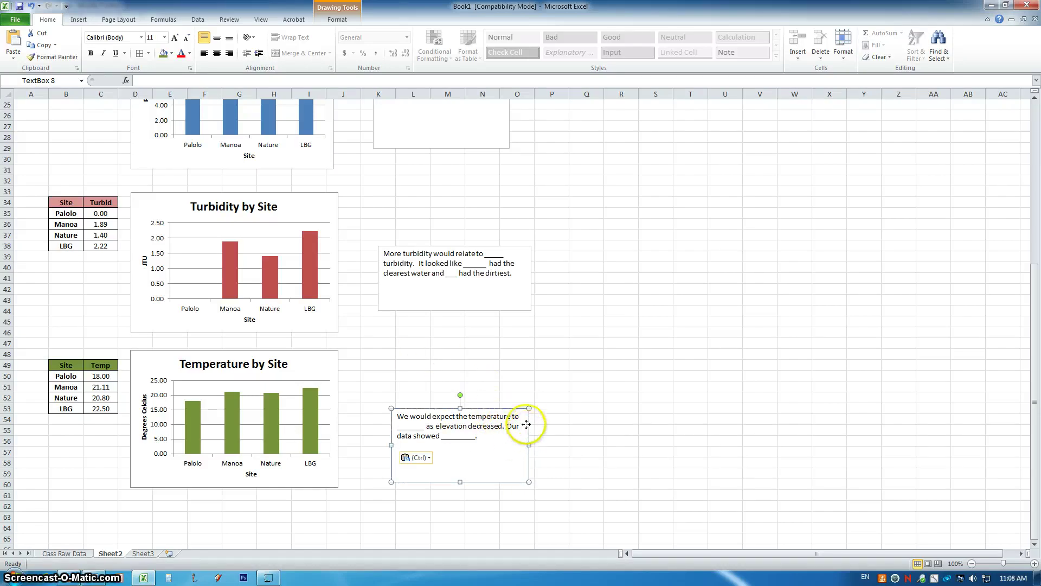
pyautogui.moveTo(527, 432); pyautogui.dragTo(524, 415)
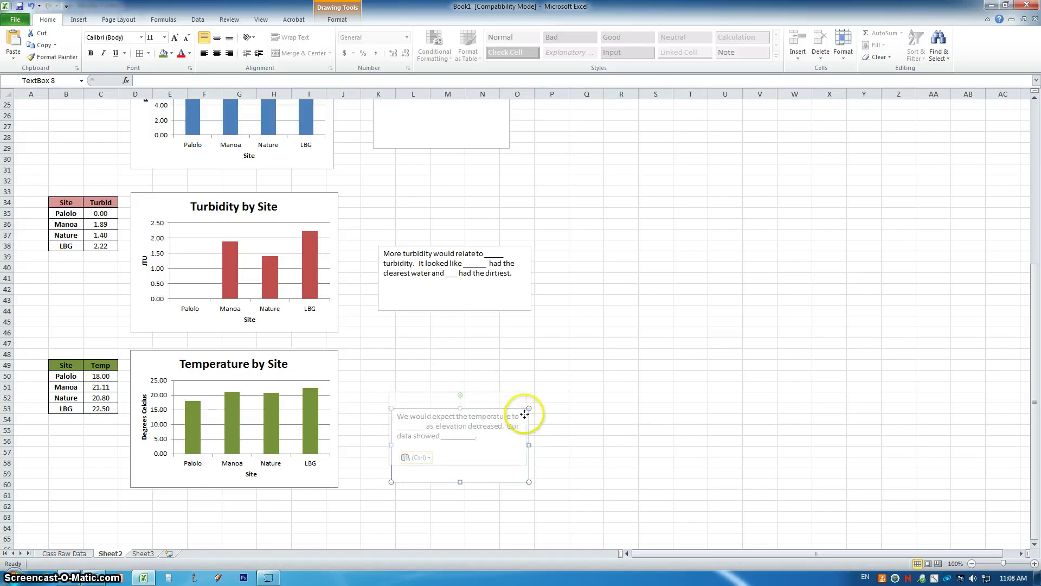
pyautogui.click(564, 439)
pyautogui.click(505, 410)
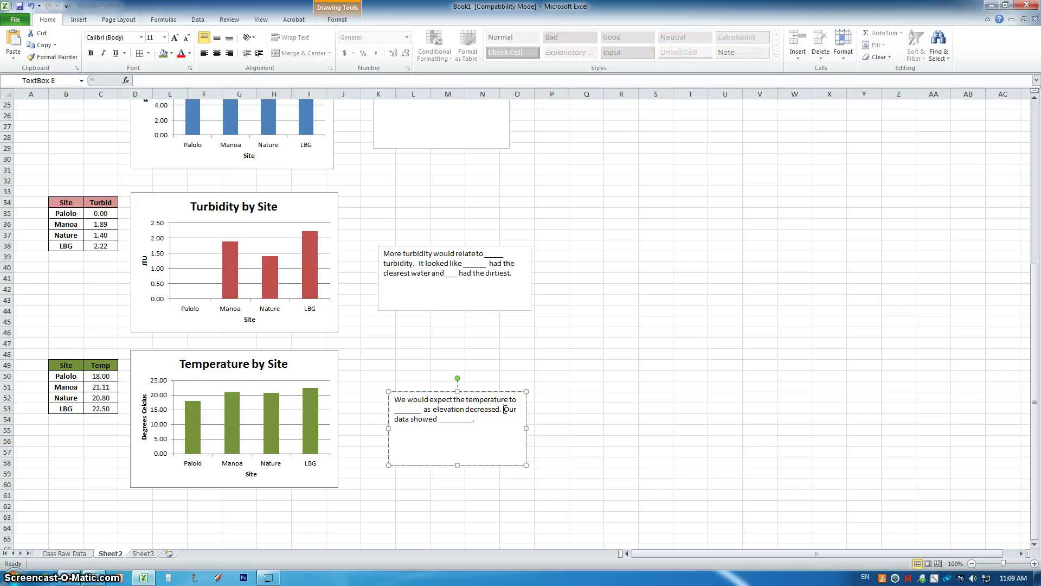
pyautogui.moveTo(505, 409); pyautogui.dragTo(506, 425)
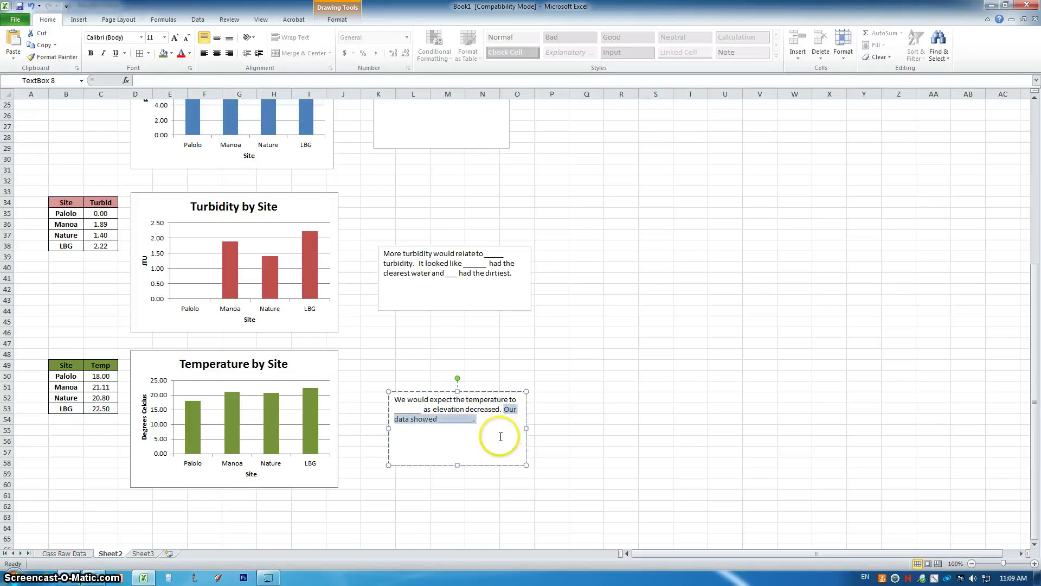
pyautogui.click(504, 457)
pyautogui.scroll(3, 596, 466)
pyautogui.scroll(4, 597, 465)
pyautogui.scroll(2, 597, 465)
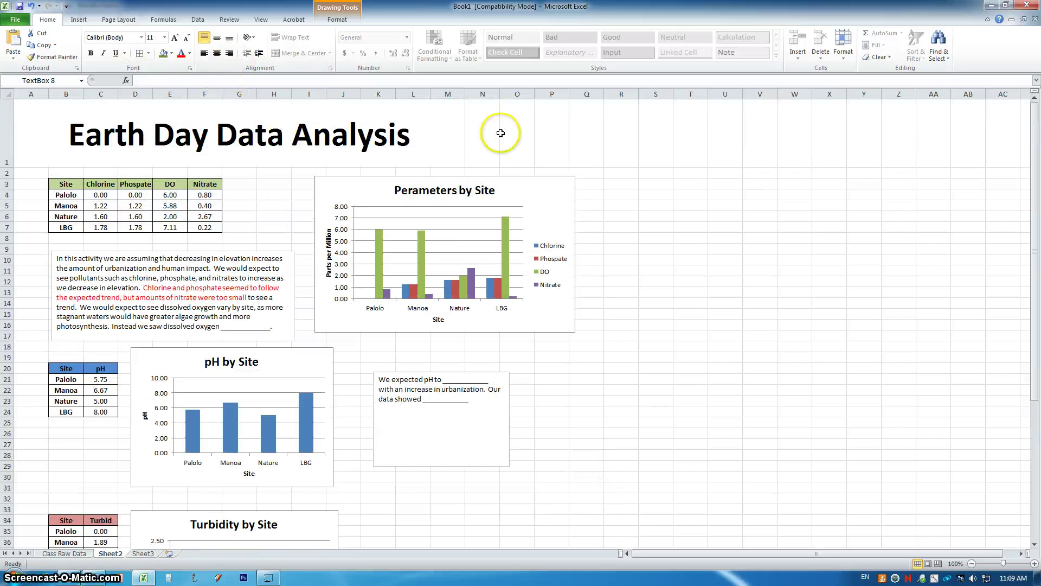
# Enter the name and date in cell N1 on two lines using Alt+Enter.
pyautogui.click(482, 124)
pyautogui.write('Mr. Yasutomi')
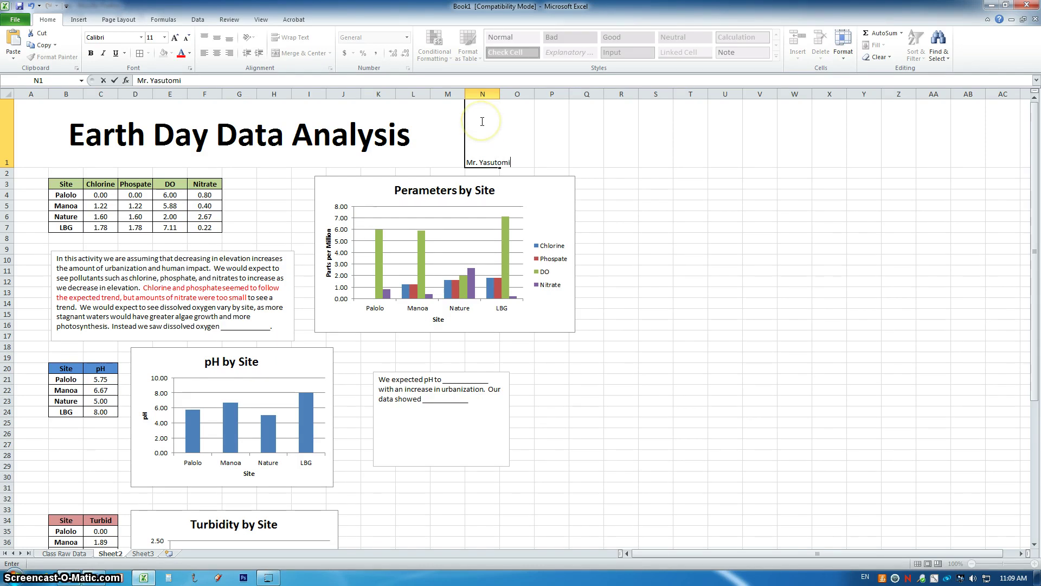
pyautogui.hotkey('alt', 'Return')
pyautogui.write('date')
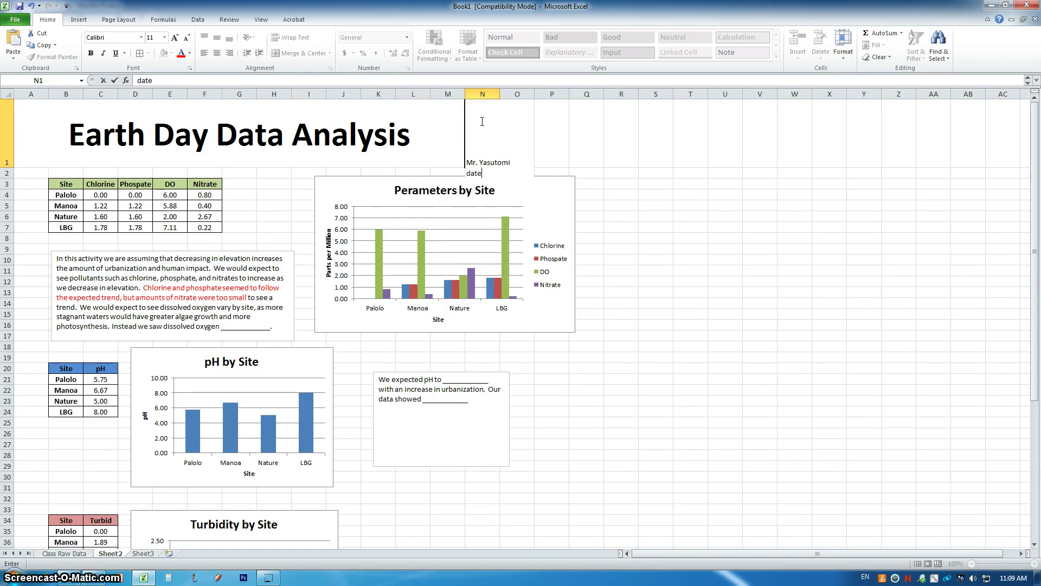
pyautogui.press('Return')
pyautogui.write('.')
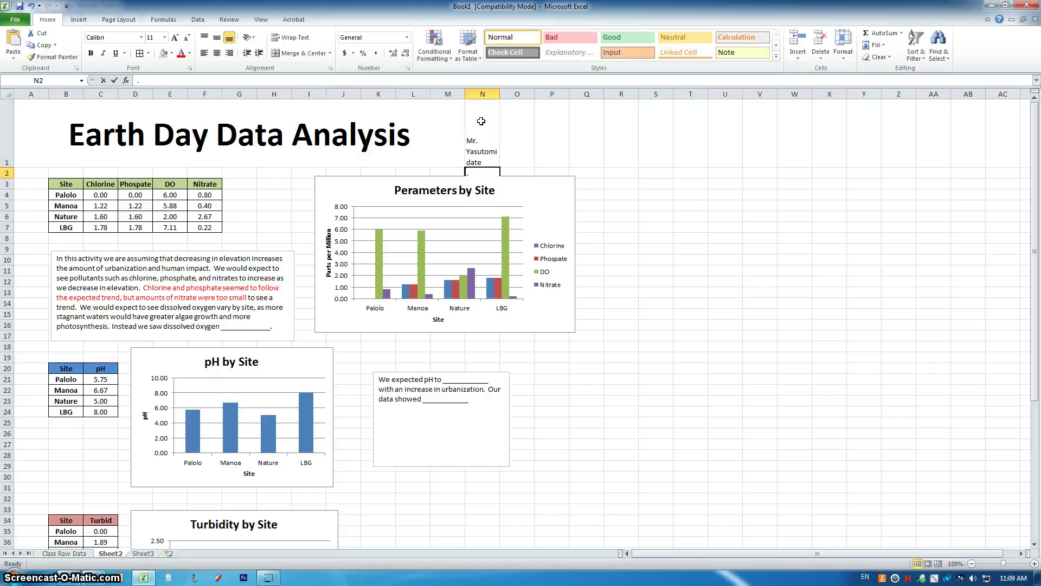
pyautogui.click(656, 194)
# Top-align the name-and-date text in cell N1.
pyautogui.click(487, 160)
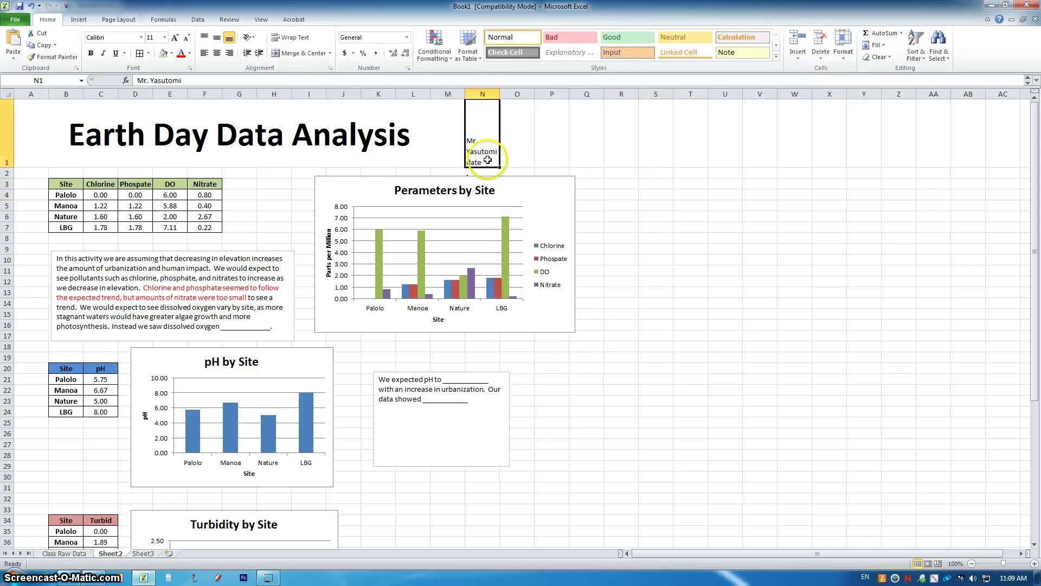
pyautogui.click(204, 37)
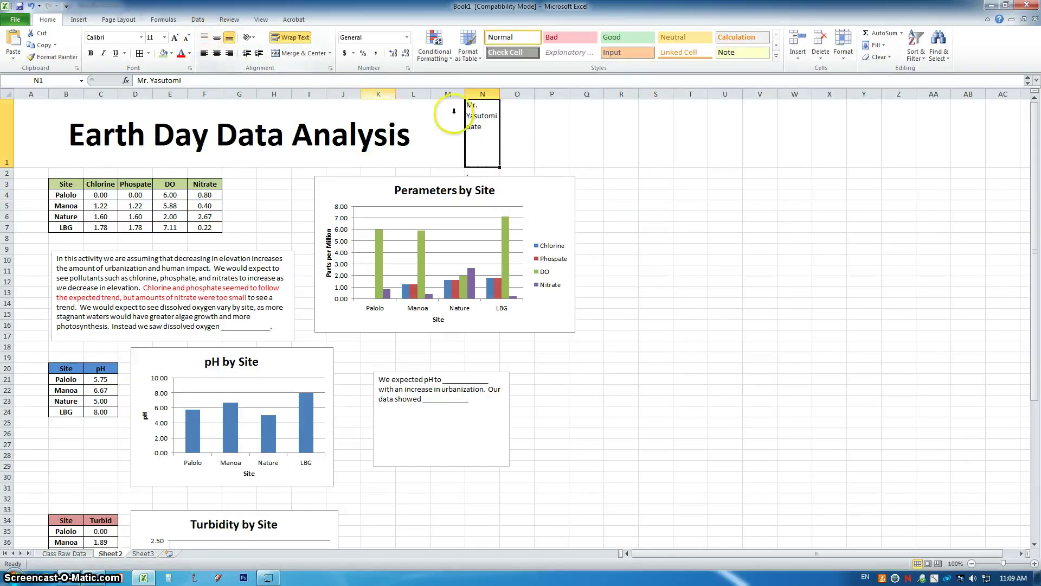
pyautogui.click(481, 172)
pyautogui.click(482, 139)
pyautogui.doubleClick(486, 130)
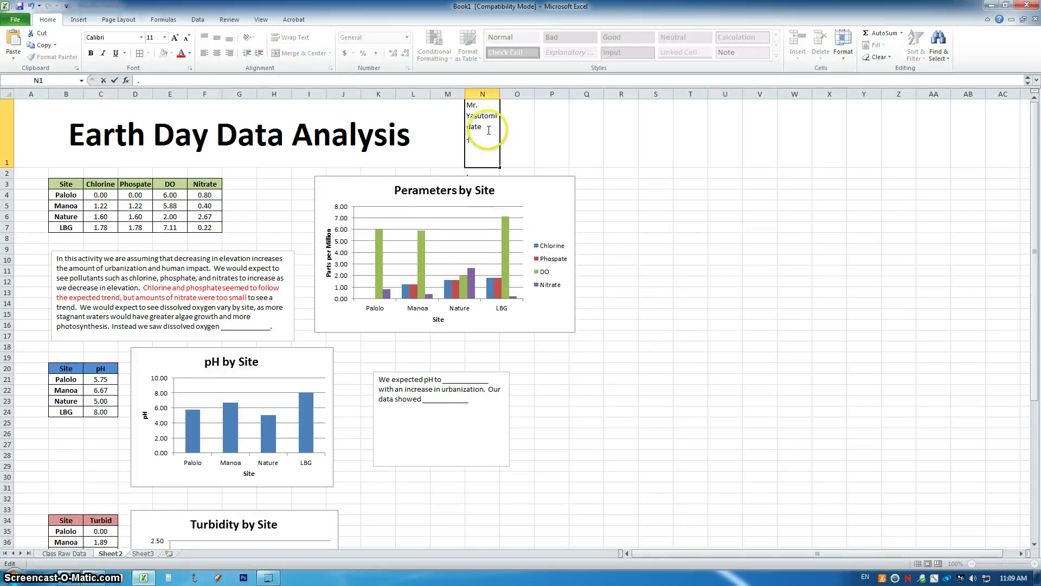
pyautogui.press('Return')
pyautogui.click(618, 215)
pyautogui.click(485, 175)
pyautogui.click(484, 169)
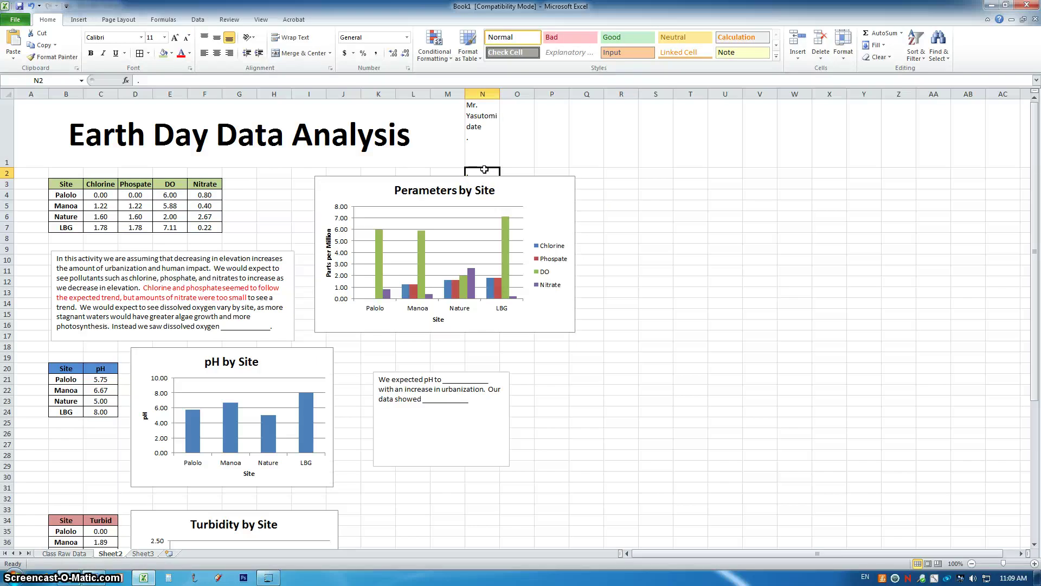
pyautogui.click(681, 223)
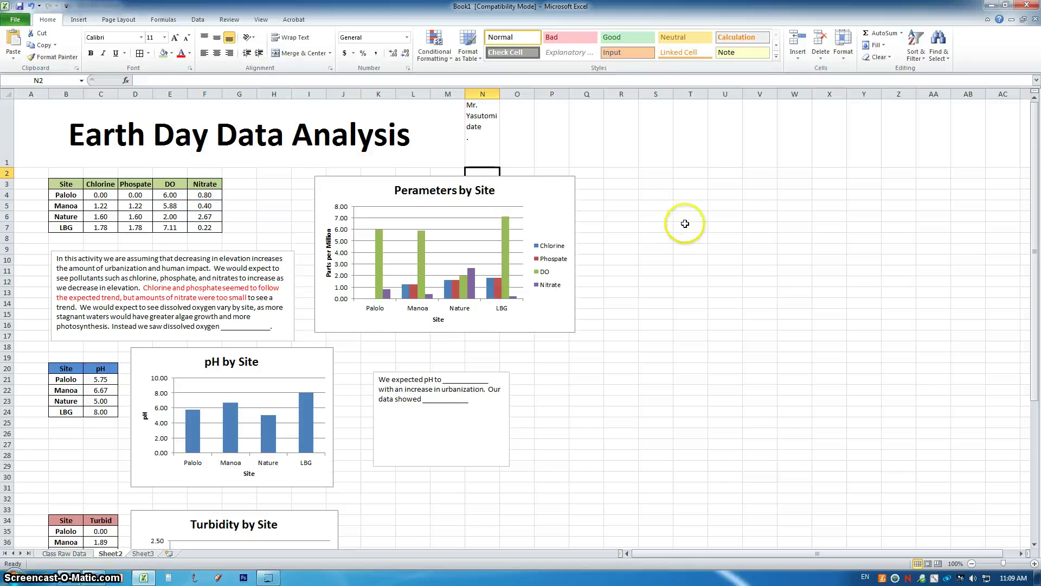
# In Page Break Preview, drag the vertical page break out so everything fits page one.
pyautogui.click(78, 20)
pyautogui.click(270, 23)
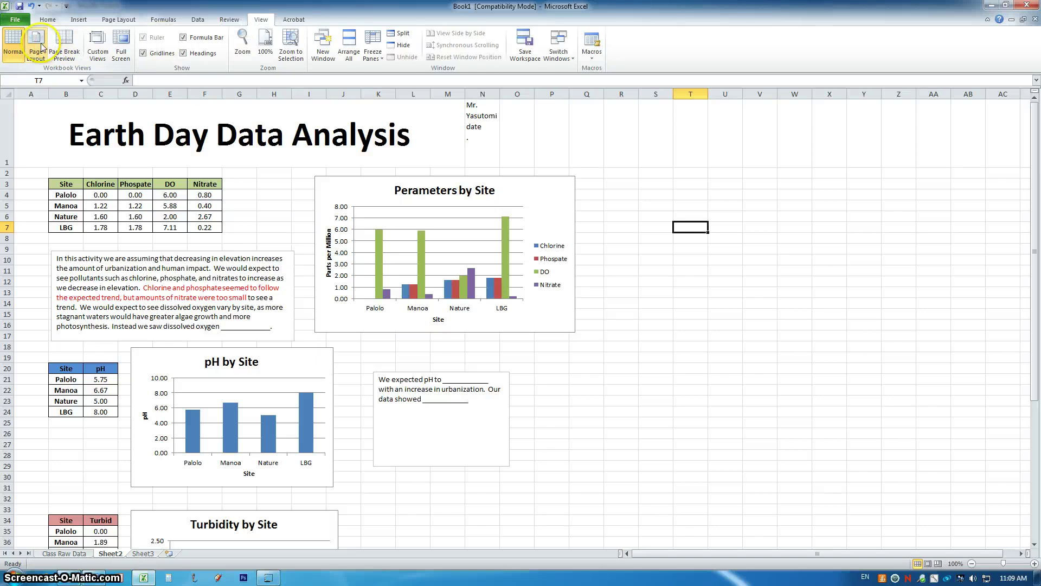
pyautogui.click(63, 45)
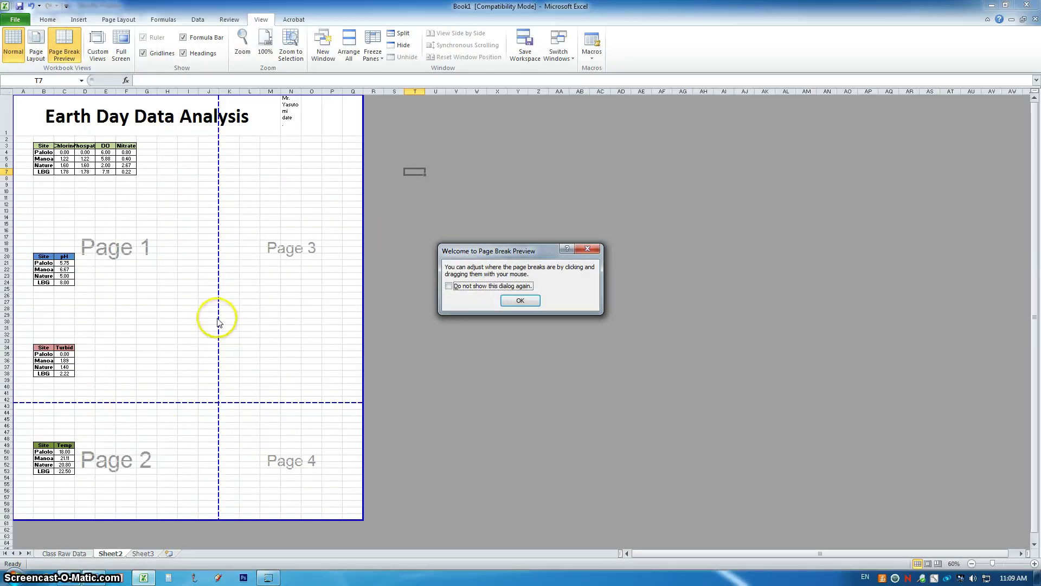
pyautogui.click(518, 302)
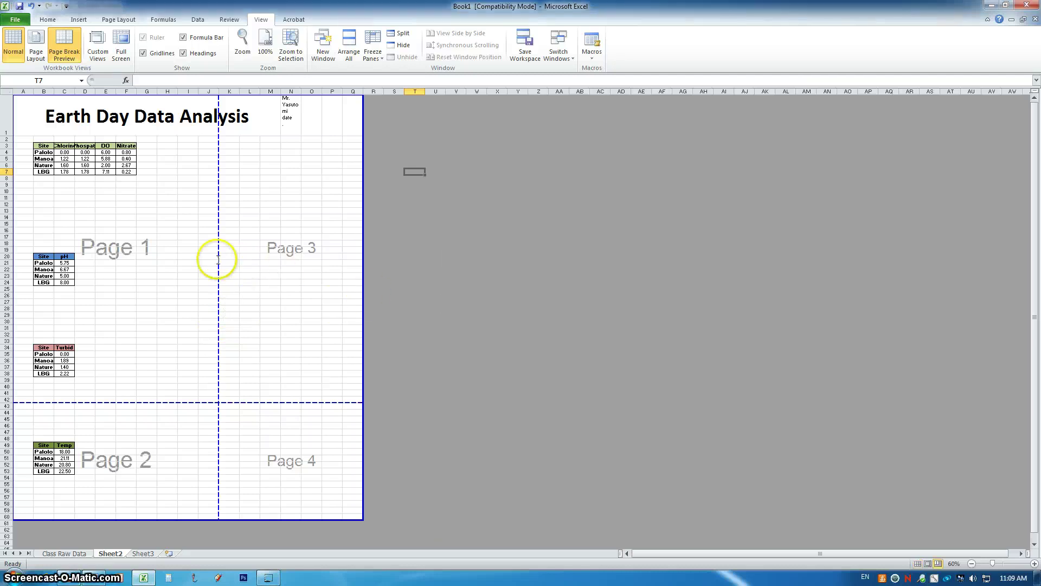
pyautogui.moveTo(215, 257); pyautogui.dragTo(220, 256)
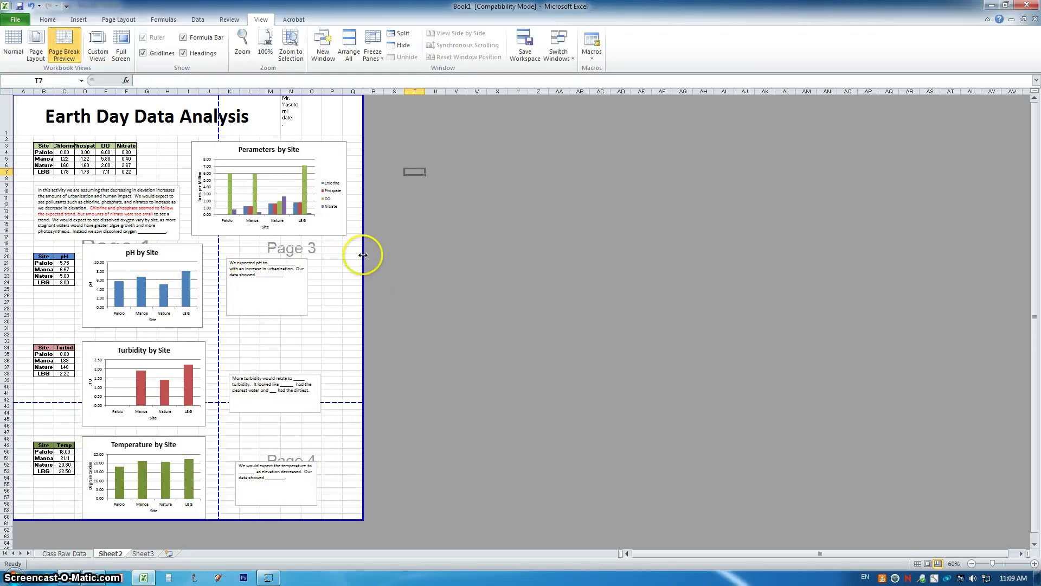
pyautogui.moveTo(363, 255); pyautogui.dragTo(362, 254)
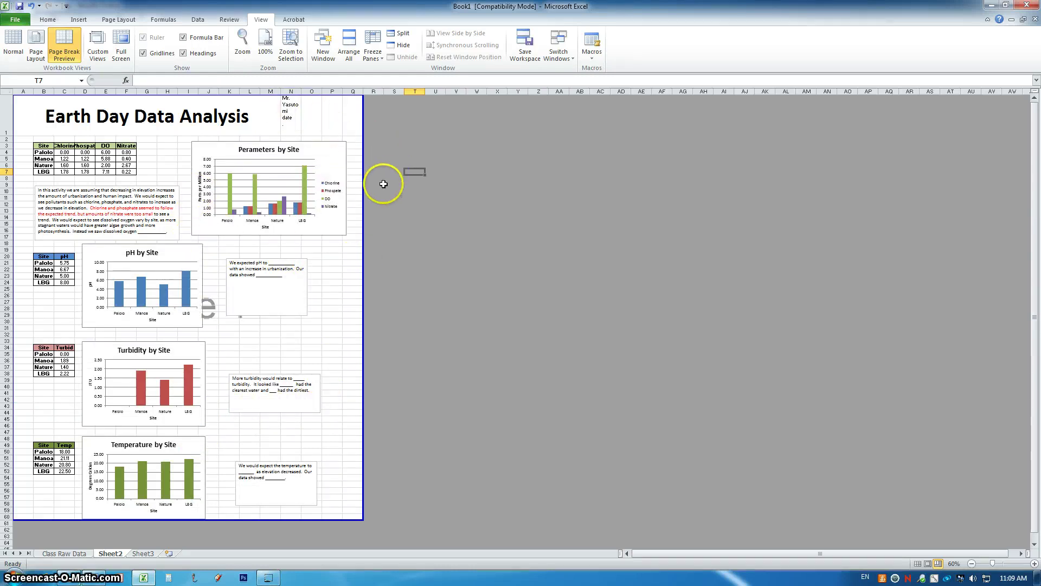
# Check the one-page layout in Page Layout view, then go to the File menu for printing.
pyautogui.click(35, 46)
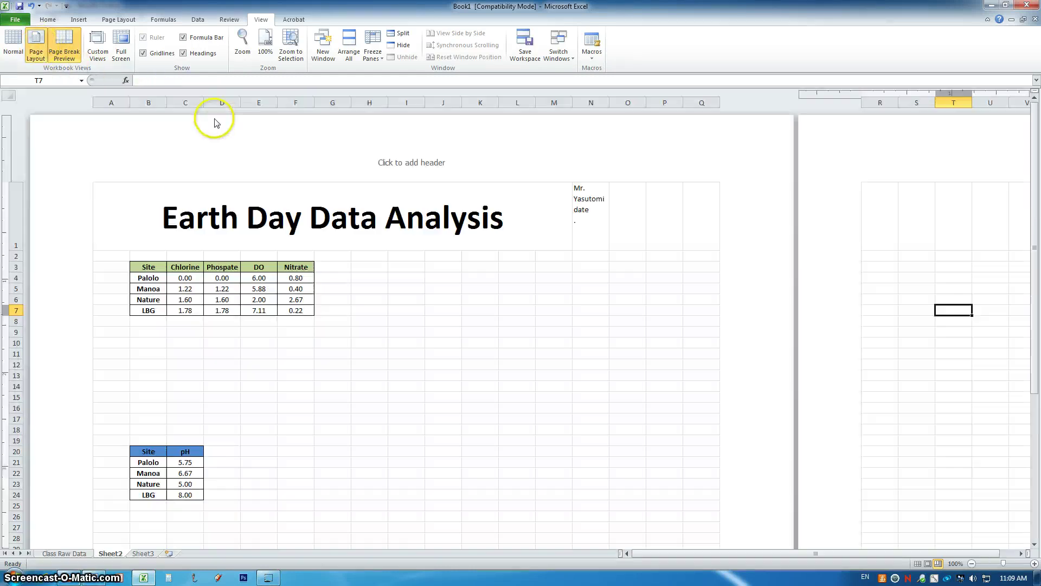
pyautogui.scroll(-3, 530, 320)
pyautogui.scroll(-3, 530, 320)
pyautogui.scroll(-3, 530, 320)
pyautogui.scroll(-3, 531, 320)
pyautogui.scroll(3, 530, 320)
pyautogui.scroll(10, 530, 320)
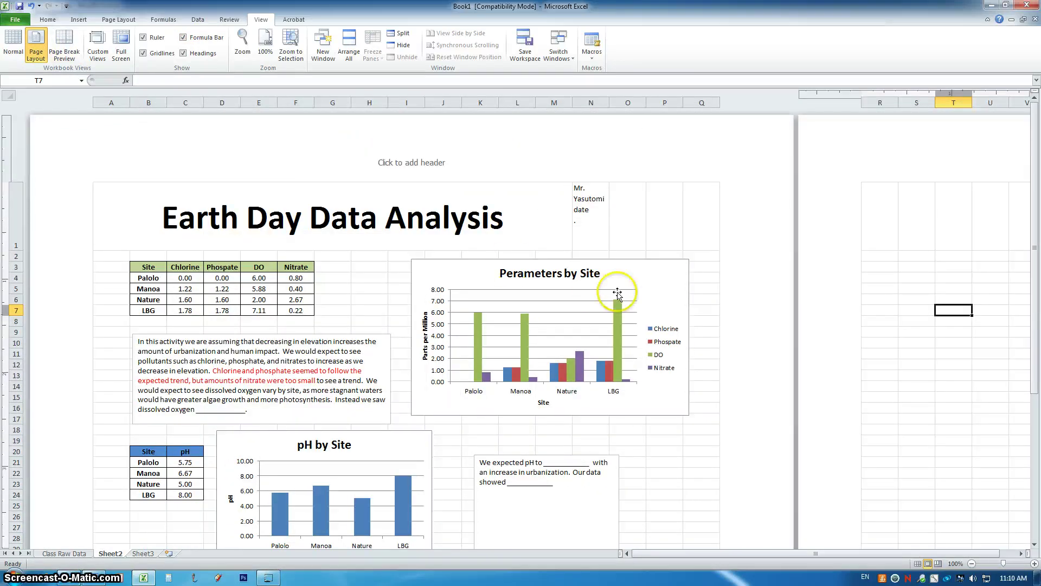
pyautogui.click(14, 20)
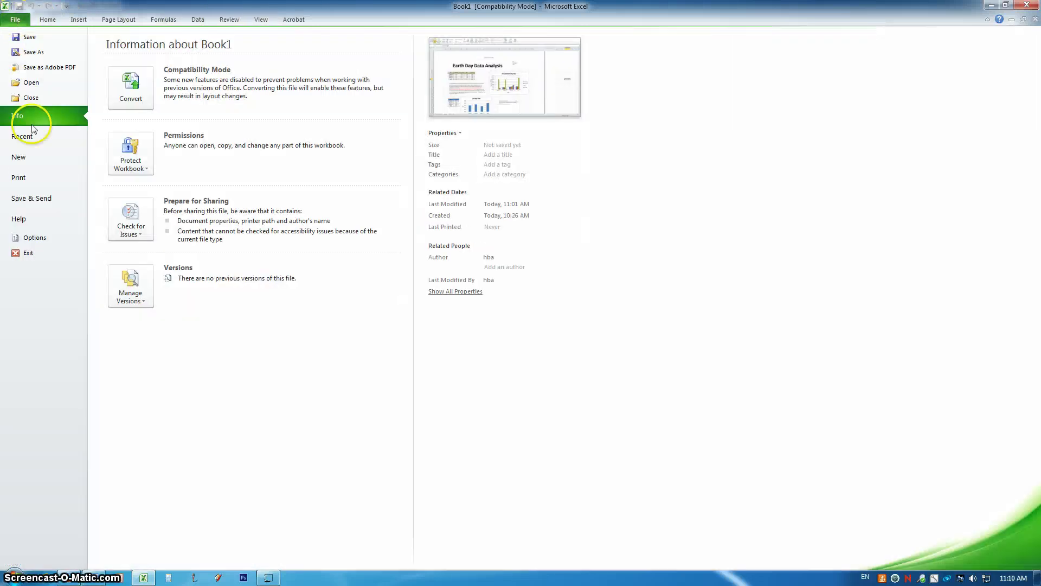